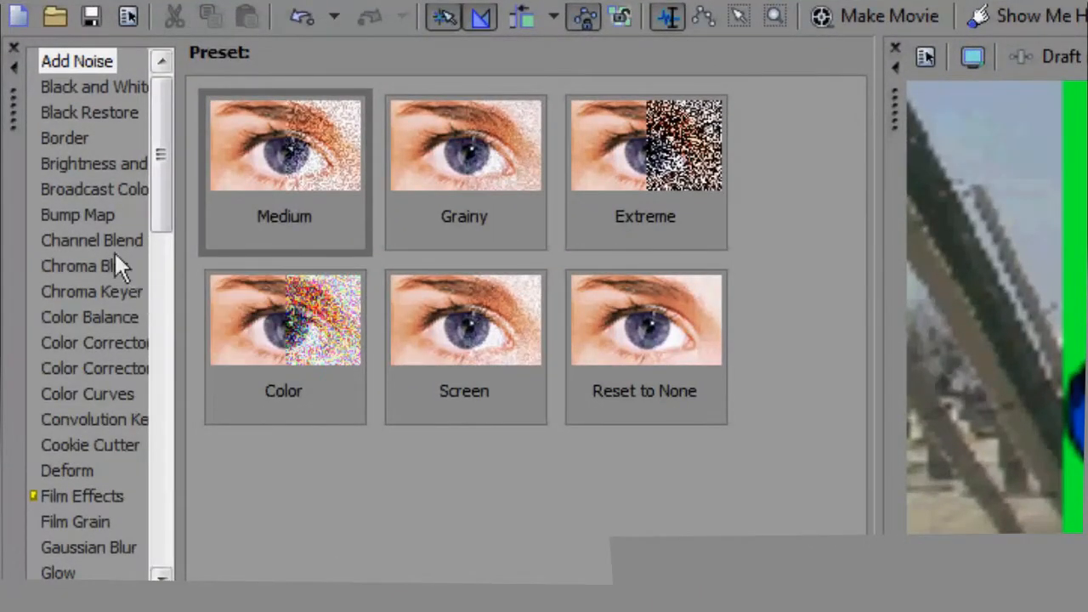
# Apply the Chroma Keyer effect's Green Screen preset to the CAMERA2 greenscreen clip and display only its mask.
pyautogui.click(91, 290)
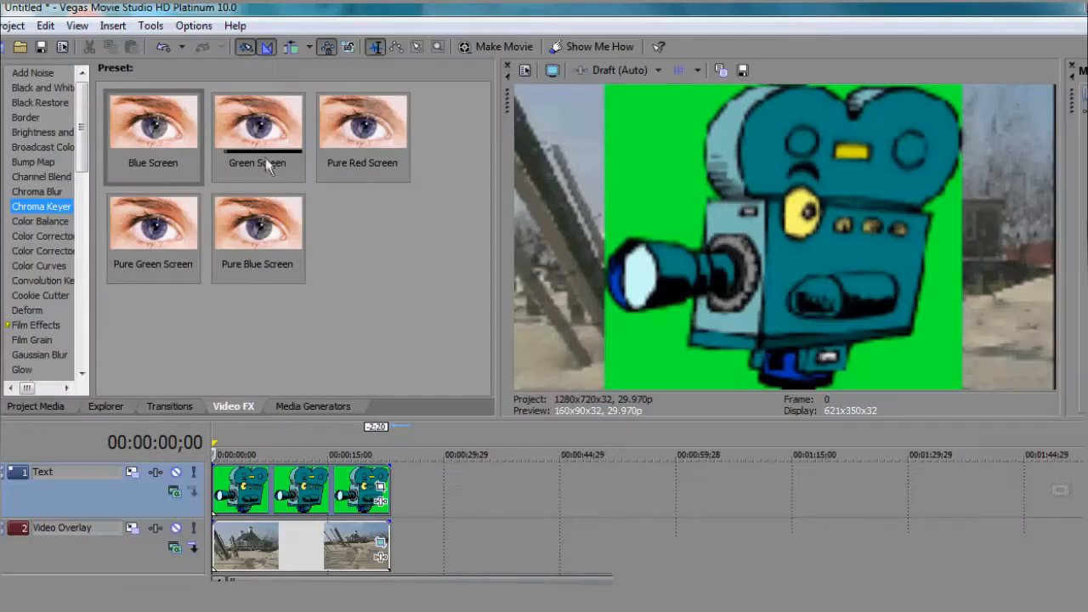
pyautogui.moveTo(257, 160); pyautogui.dragTo(243, 486)
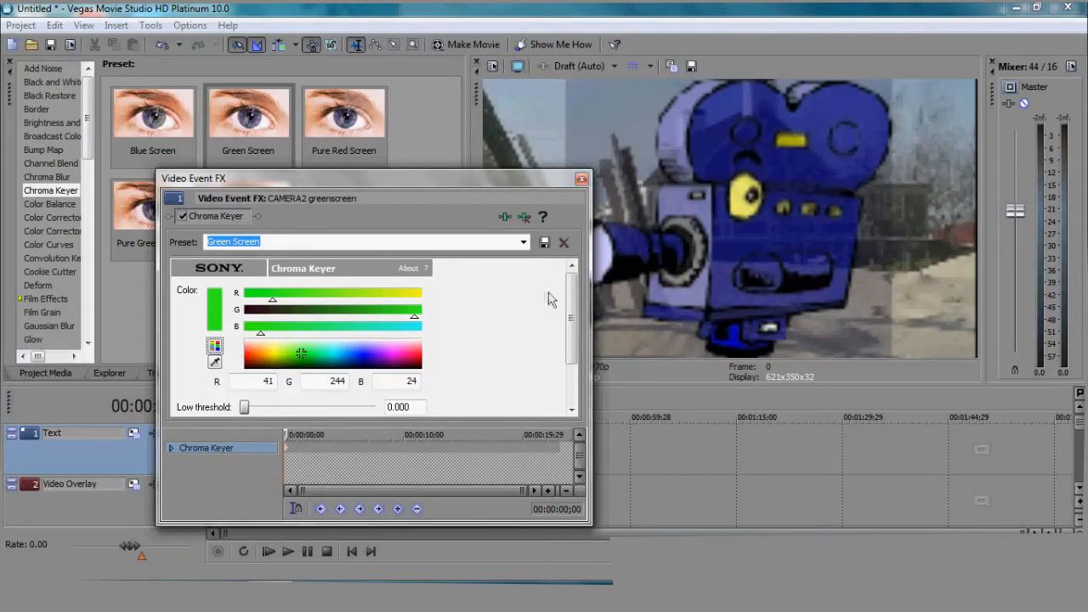
pyautogui.moveTo(574, 340); pyautogui.dragTo(577, 381)
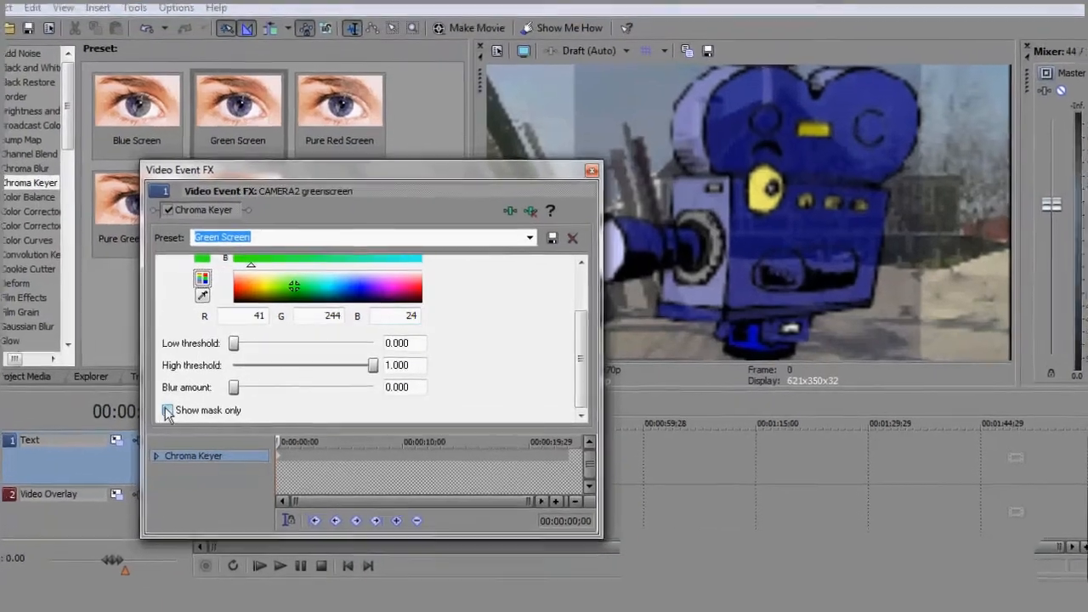
pyautogui.click(181, 405)
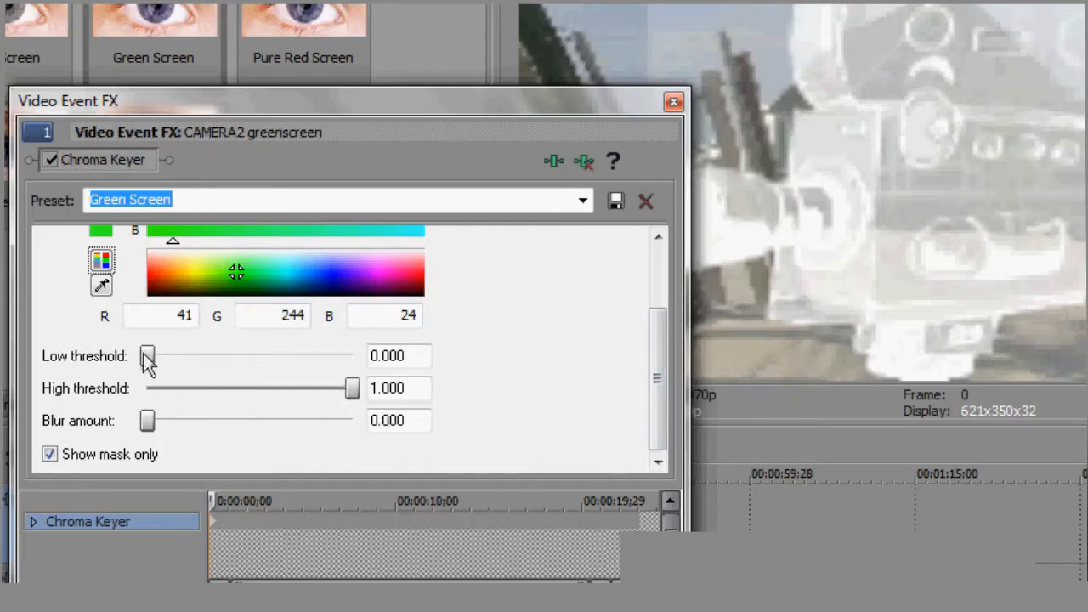
# Set the chroma key's low threshold to 0.200 and high threshold to about 0.563, and return from the mask-only view to the keyed image.
pyautogui.moveTo(146, 353); pyautogui.dragTo(110, 380)
pyautogui.moveTo(145, 371); pyautogui.dragTo(179, 369)
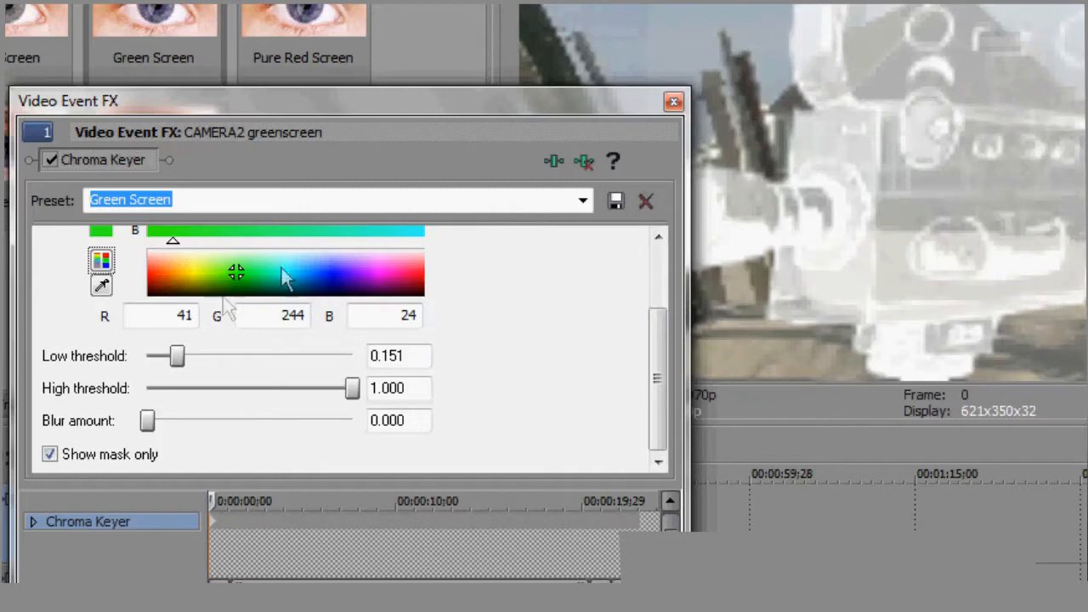
pyautogui.moveTo(172, 351); pyautogui.dragTo(183, 347)
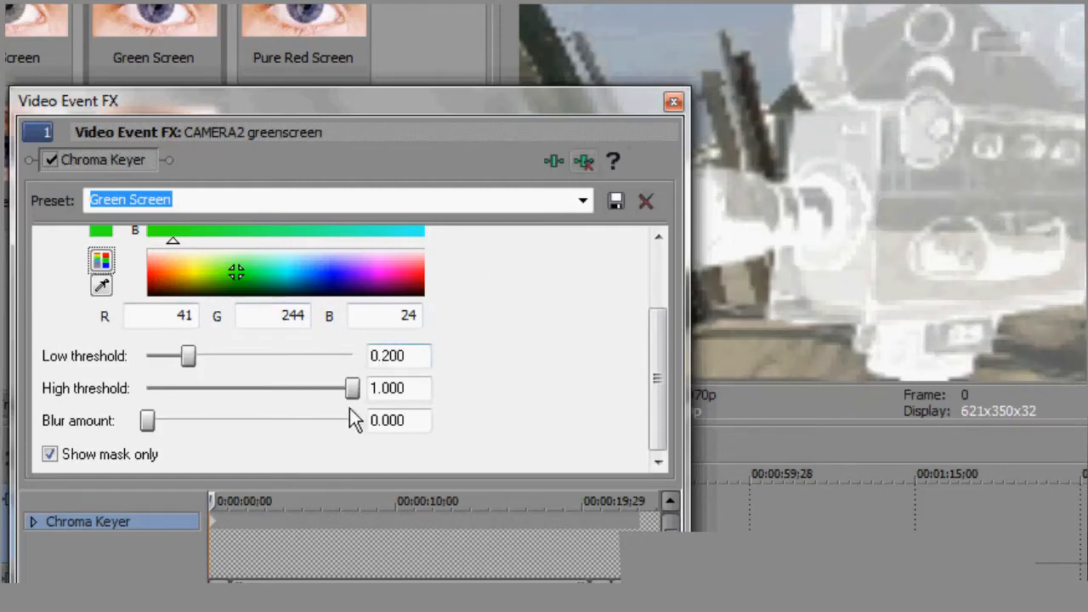
pyautogui.moveTo(355, 390); pyautogui.dragTo(262, 389)
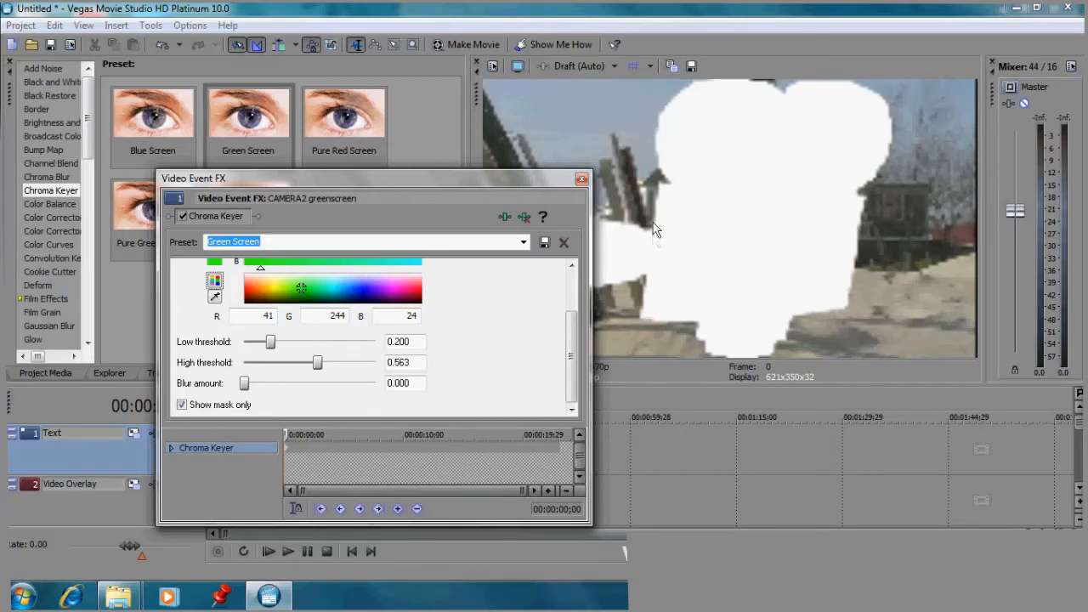
pyautogui.click(182, 406)
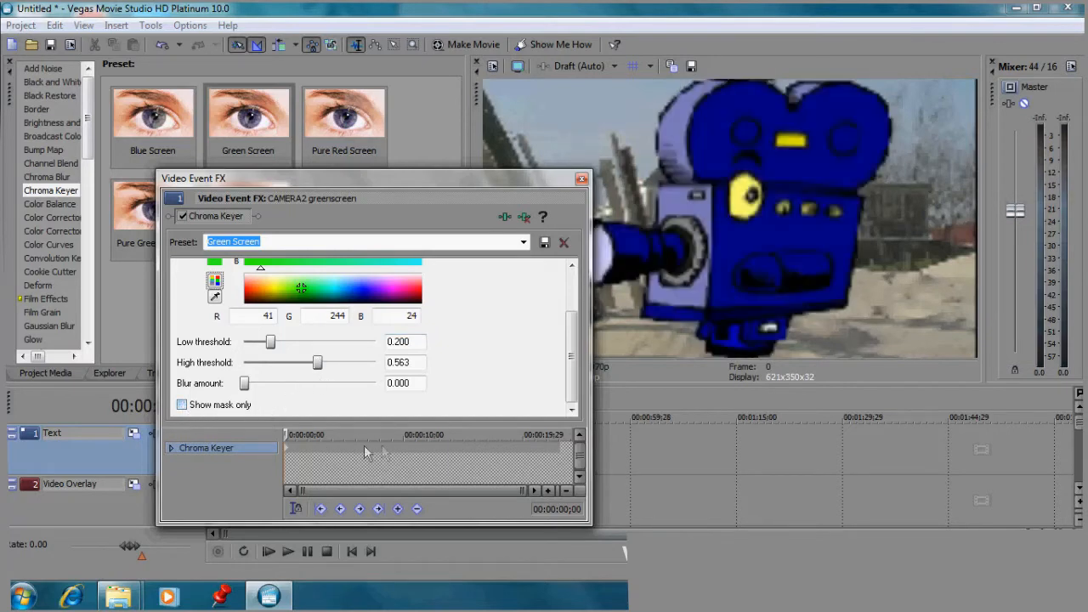
pyautogui.click(582, 179)
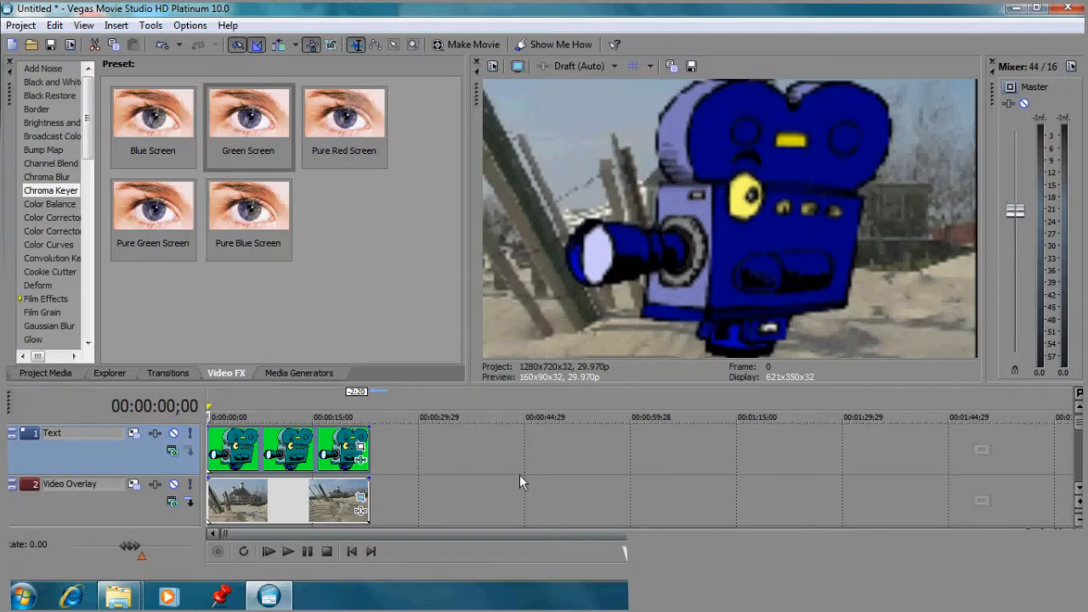
# In the camera clip's Pan/Crop, enlarge the crop frame to about 1,154 by 1,001 and move its centre to about X -51, Y 276.5.
pyautogui.click(361, 449)
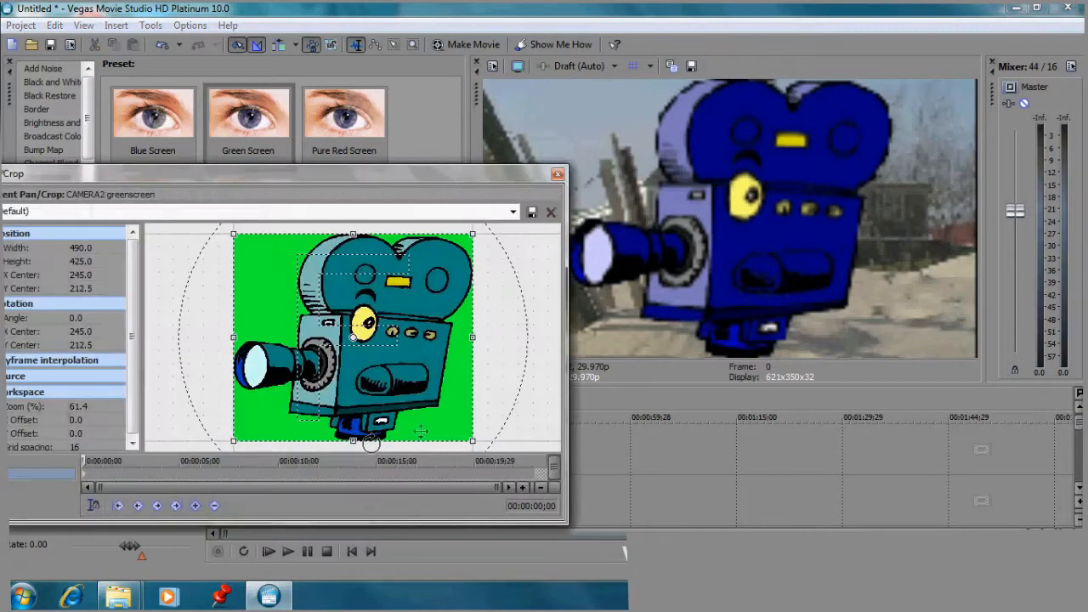
pyautogui.click(115, 407)
pyautogui.moveTo(78, 423); pyautogui.dragTo(65, 417)
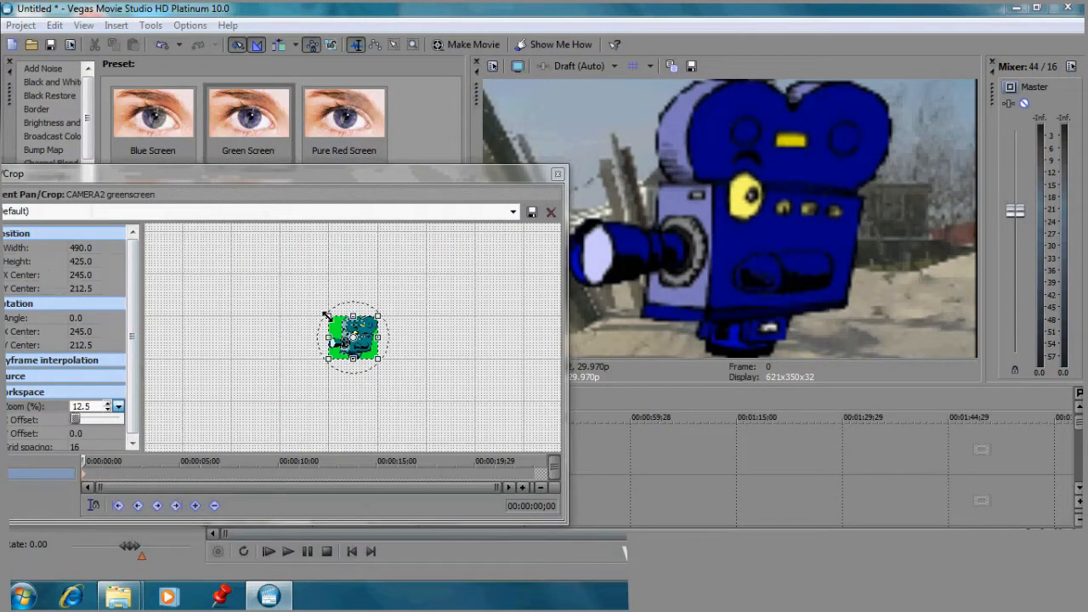
pyautogui.moveTo(326, 316); pyautogui.dragTo(295, 287)
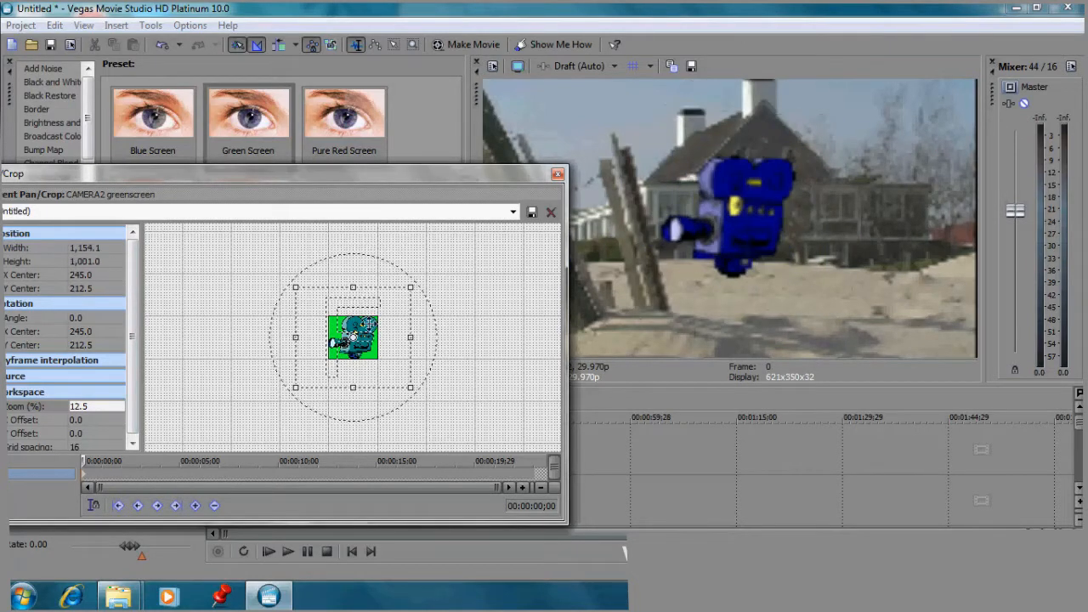
pyautogui.moveTo(371, 342); pyautogui.dragTo(348, 349)
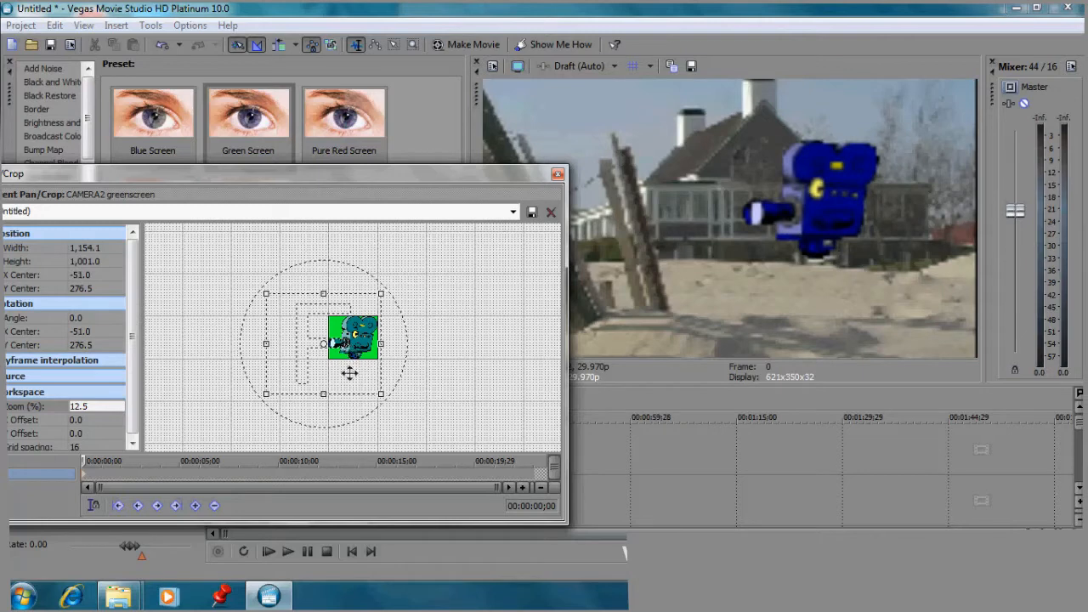
# Match the camera clip's crop frame to the output aspect, enlarge it to about 1,723 by 969, and centre it near X -227, Y 300.5.
pyautogui.rightClick(347, 372)
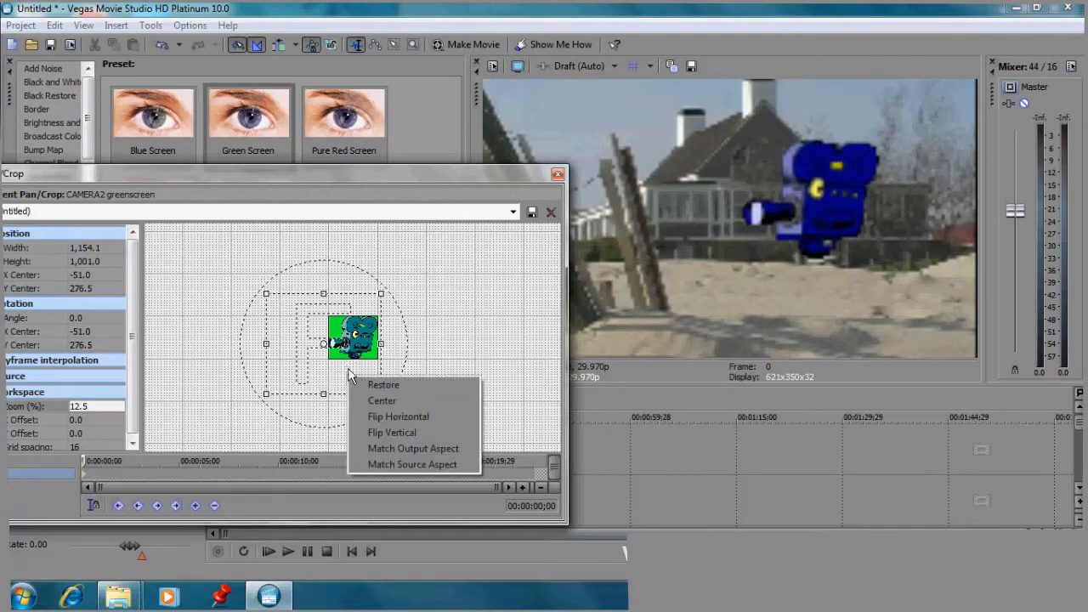
pyautogui.click(391, 450)
pyautogui.moveTo(360, 366)
pyautogui.mouseDown()
pyautogui.moveTo(357, 377)
pyautogui.moveTo(377, 369)
pyautogui.moveTo(332, 372)
pyautogui.moveTo(382, 388)
pyautogui.moveTo(355, 353)
pyautogui.mouseUp()
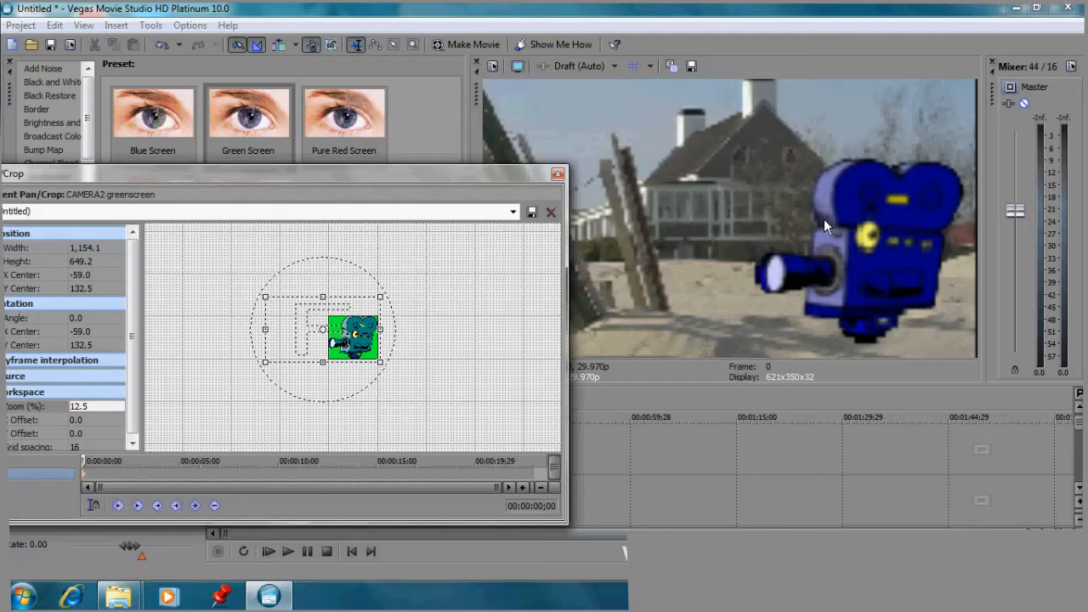
pyautogui.moveTo(265, 296); pyautogui.dragTo(229, 280)
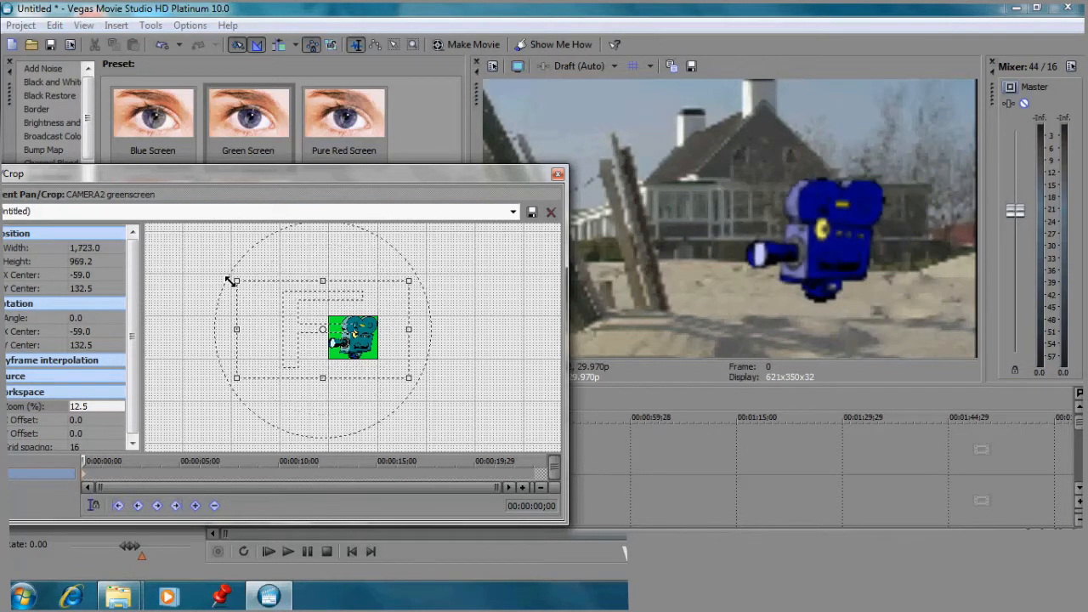
pyautogui.moveTo(364, 362)
pyautogui.mouseDown()
pyautogui.moveTo(374, 348)
pyautogui.moveTo(349, 371)
pyautogui.mouseUp()
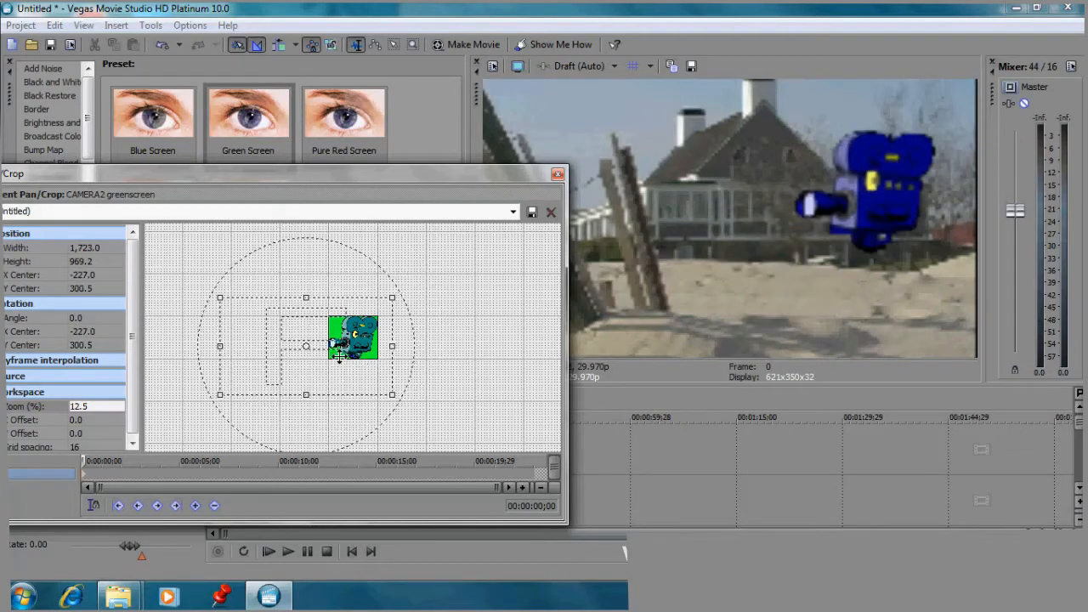
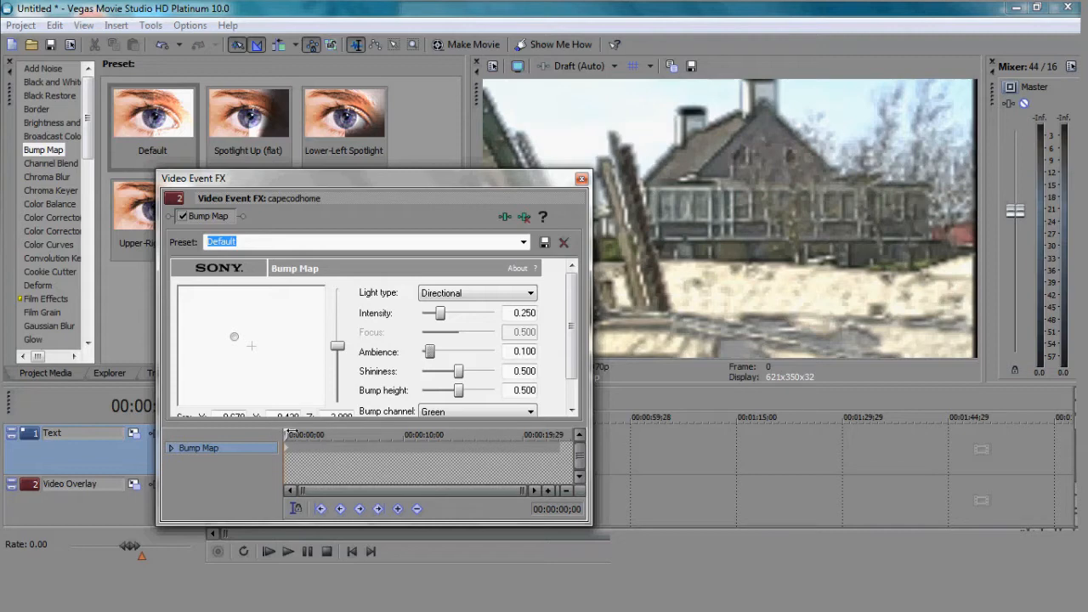
# Animate the Bump Map light on the capecodhome clip by repositioning it at a later keyframe, and preview the playback.
pyautogui.moveTo(291, 432); pyautogui.dragTo(364, 434)
pyautogui.moveTo(233, 337); pyautogui.dragTo(259, 369)
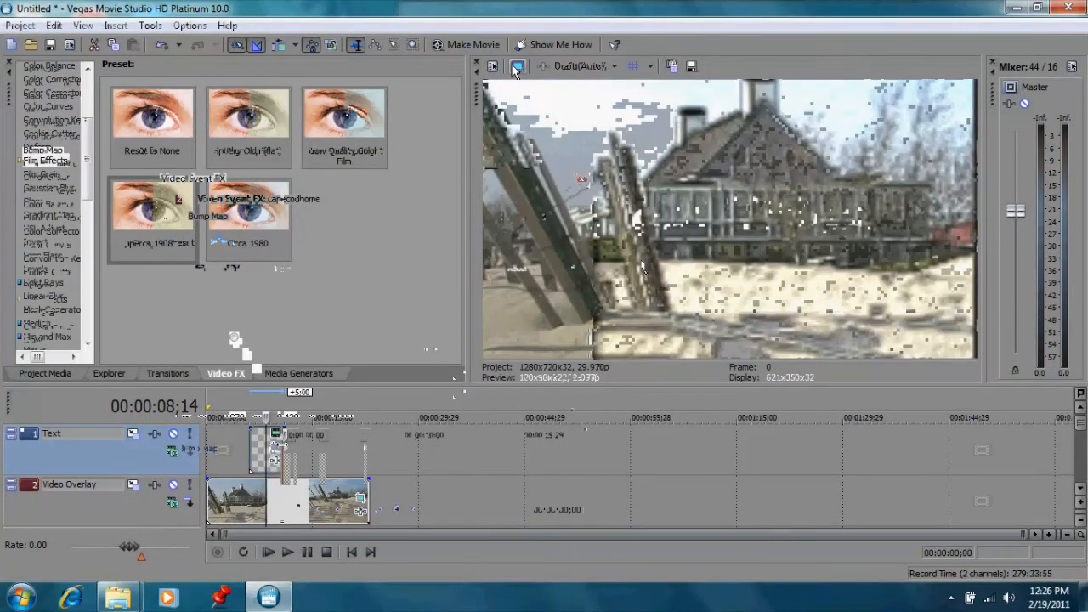
pyautogui.press('space')
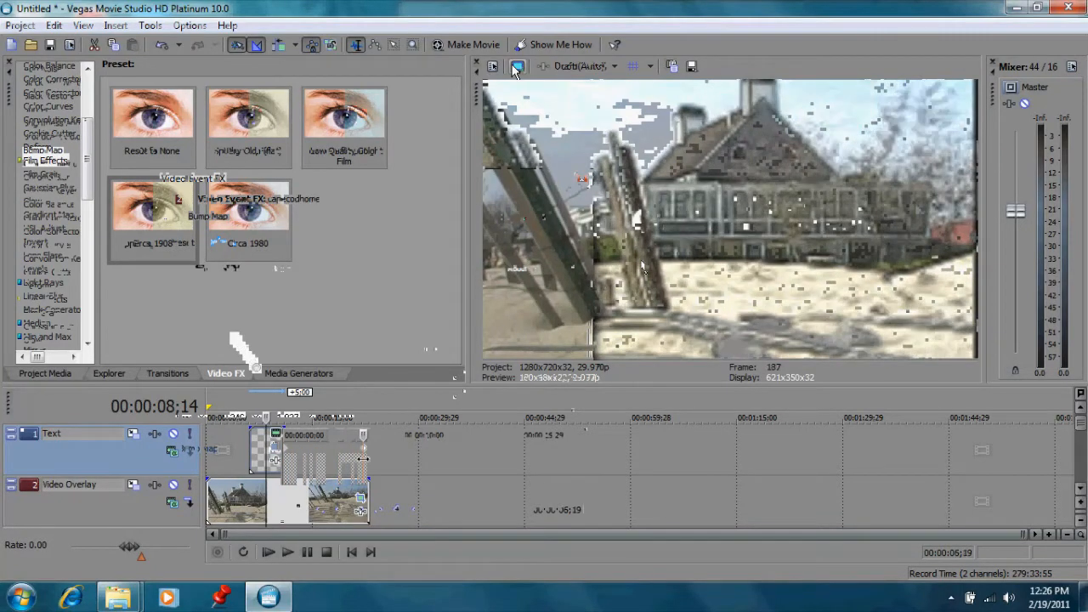
pyautogui.press('space')
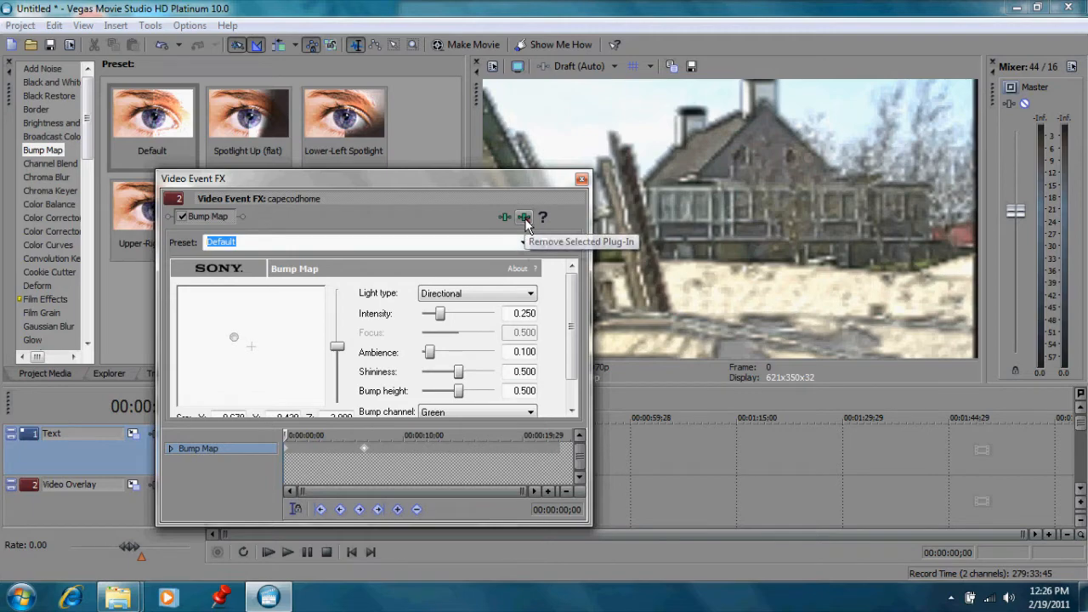
# Remove the Bump Map effect from the capecodhome clip, and undo both the removal and the preceding light change.
pyautogui.click(524, 219)
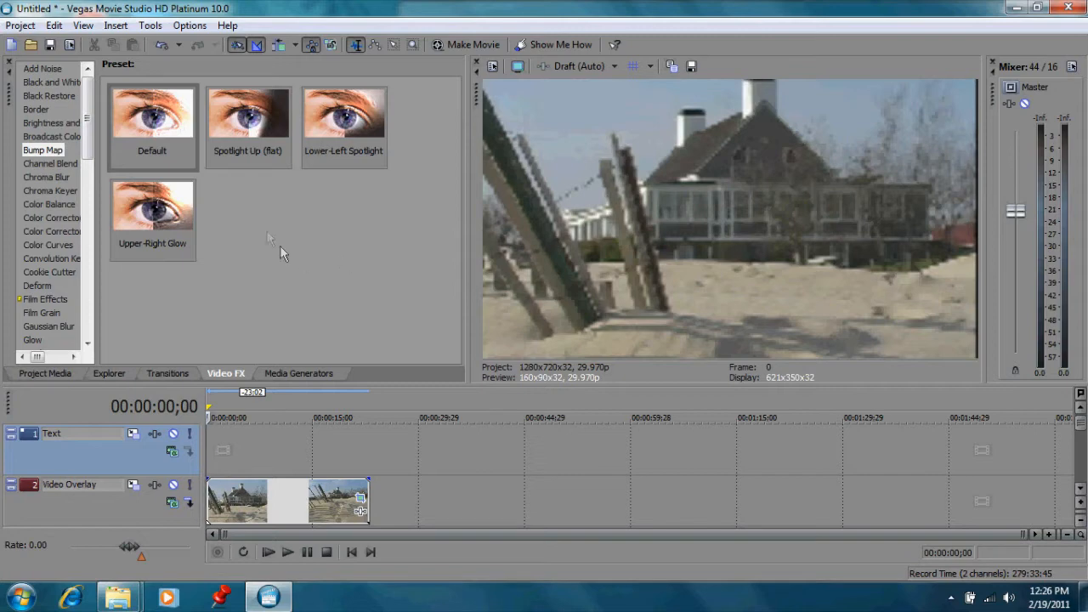
pyautogui.click(53, 26)
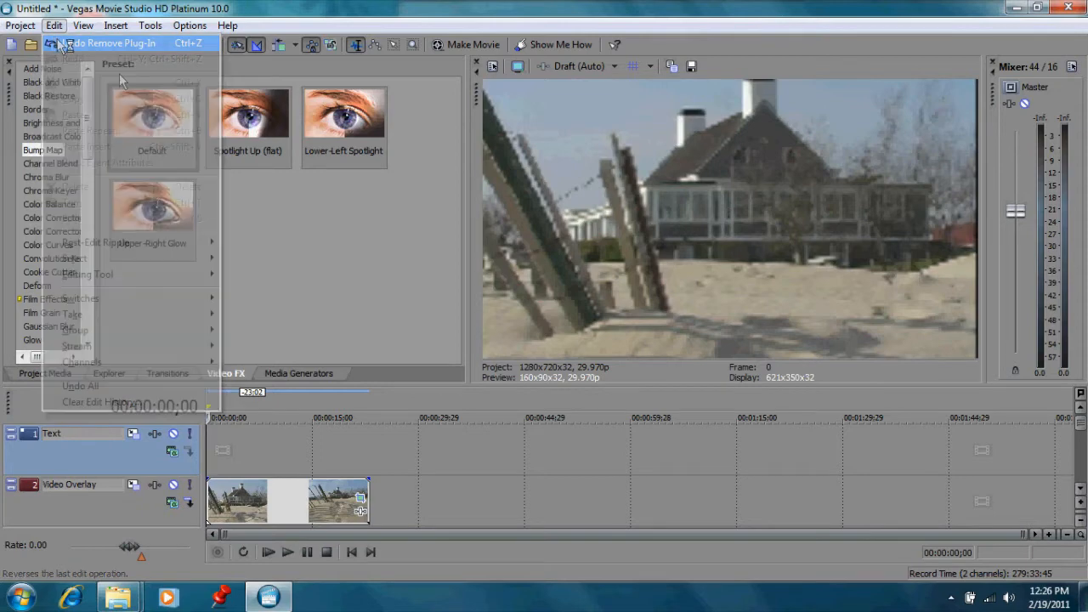
pyautogui.click(57, 41)
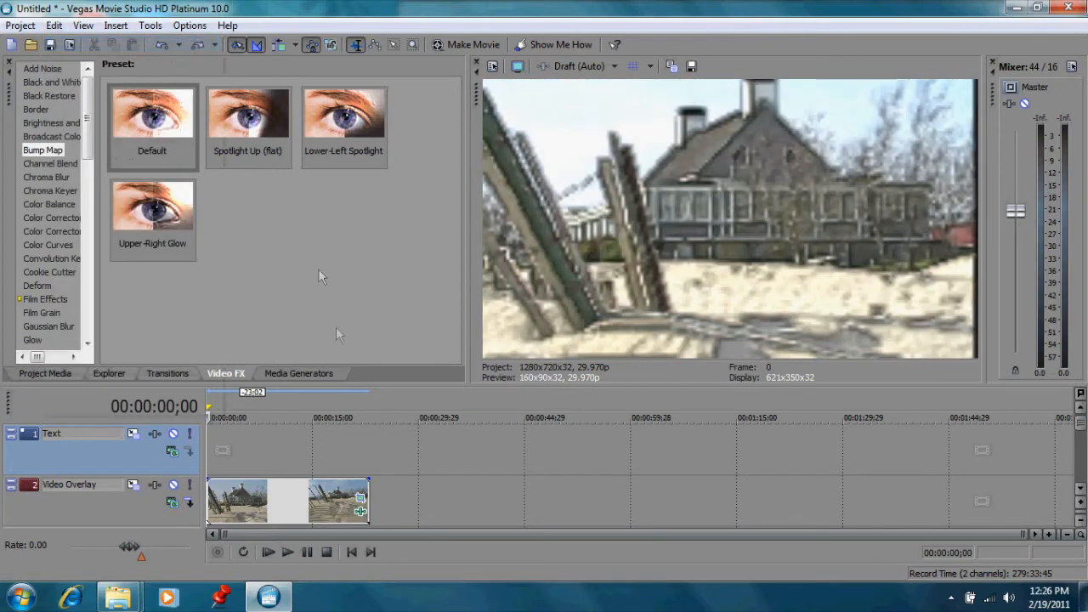
pyautogui.click(53, 26)
pyautogui.click(73, 46)
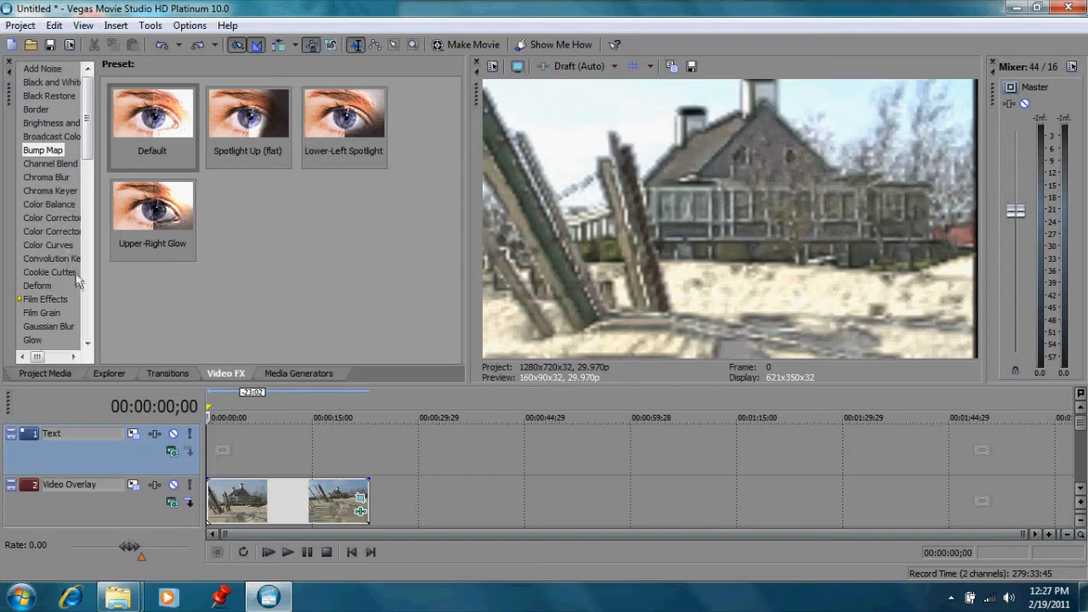
# Display the Film Effects presets and remove the Bump Map effect from the capecodhome clip.
pyautogui.click(55, 301)
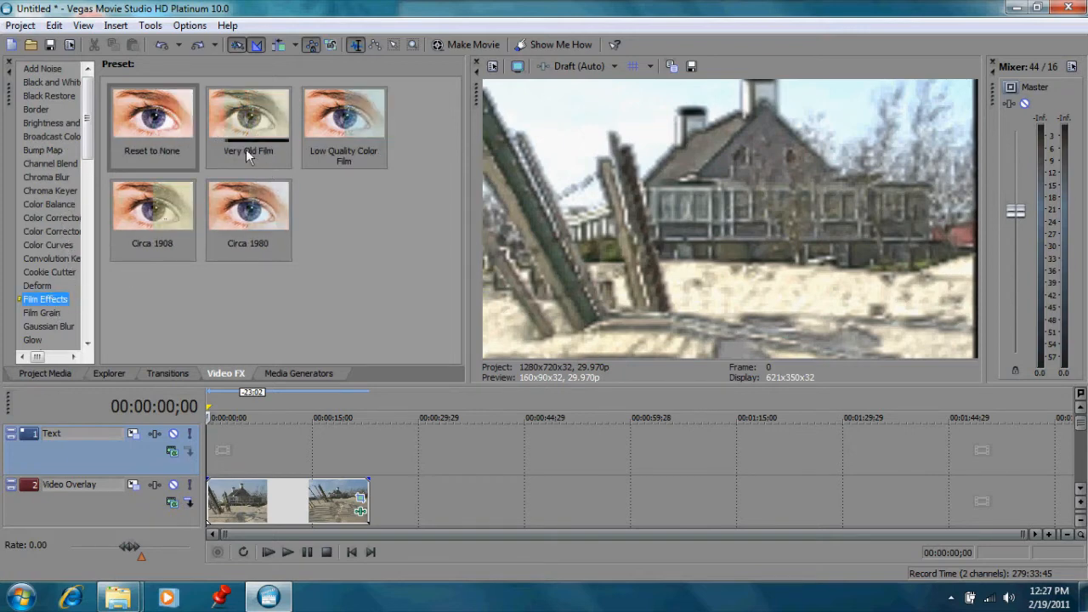
pyautogui.moveTo(246, 149); pyautogui.dragTo(320, 510)
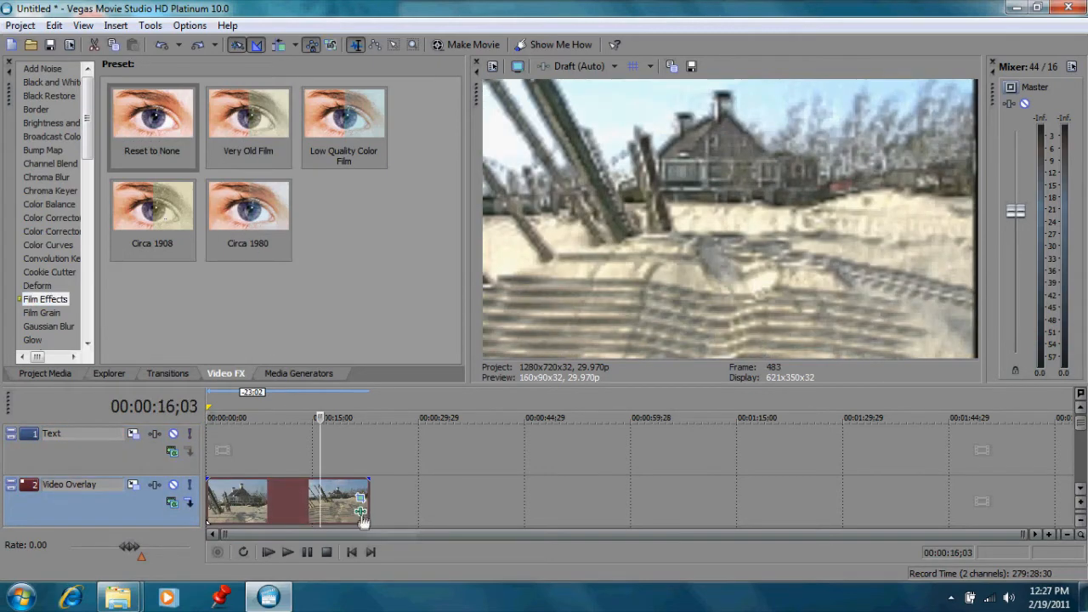
pyautogui.click(360, 511)
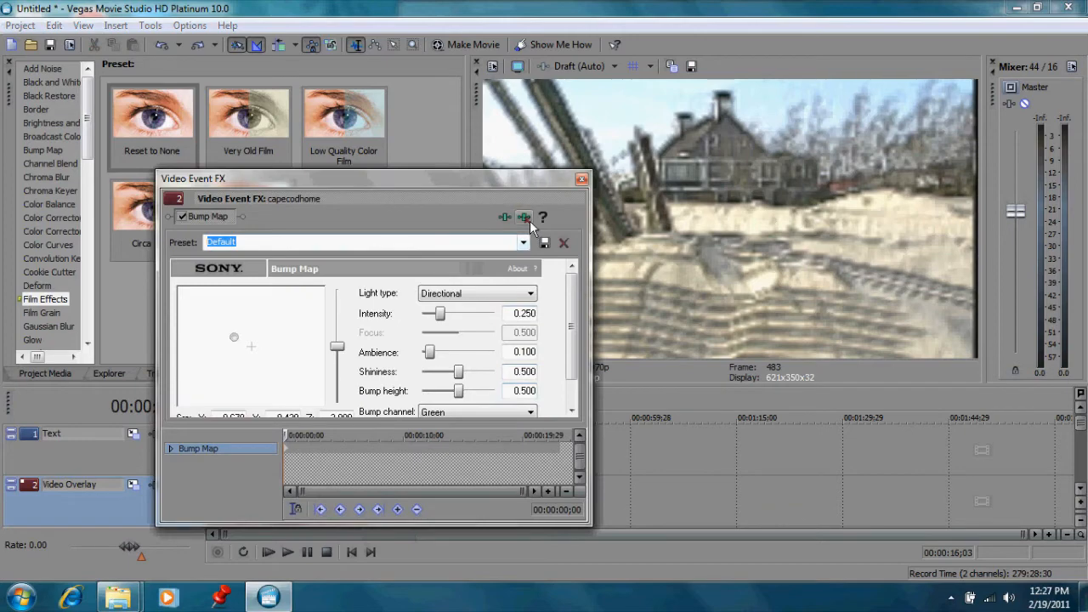
pyautogui.click(529, 220)
# Place the playhead at about 00:00:06;03 and apply the Film Effects preset Circa 1908 to the capecodhome clip.
pyautogui.click(250, 503)
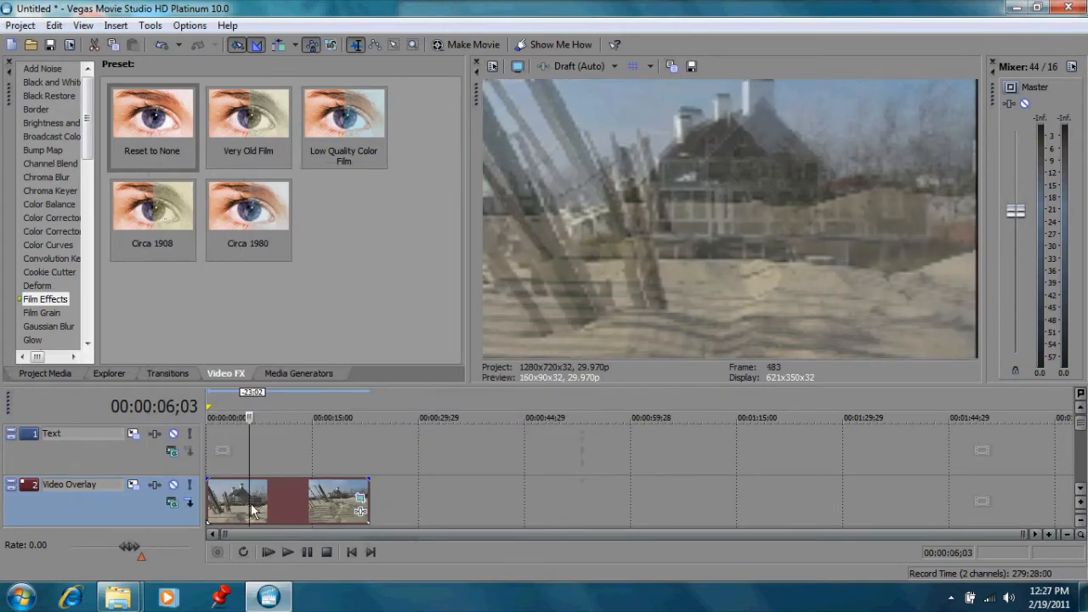
pyautogui.click(163, 224)
pyautogui.moveTo(163, 225); pyautogui.dragTo(281, 495)
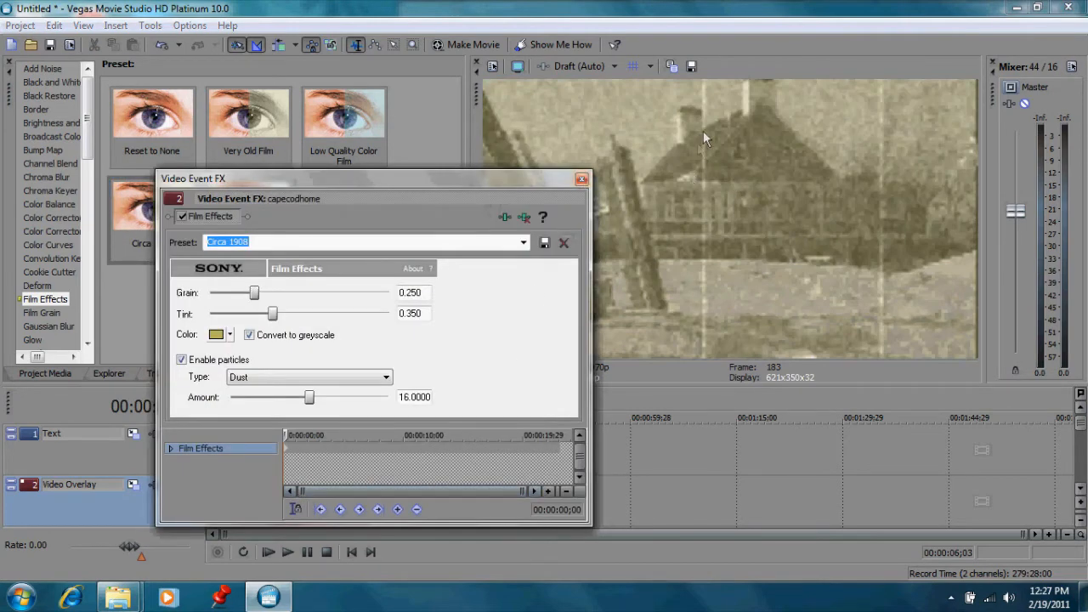
# Reduce the film effect's tint to about 0.254 and grain to about 0.071, and check the available particle types.
pyautogui.moveTo(273, 315); pyautogui.dragTo(223, 293)
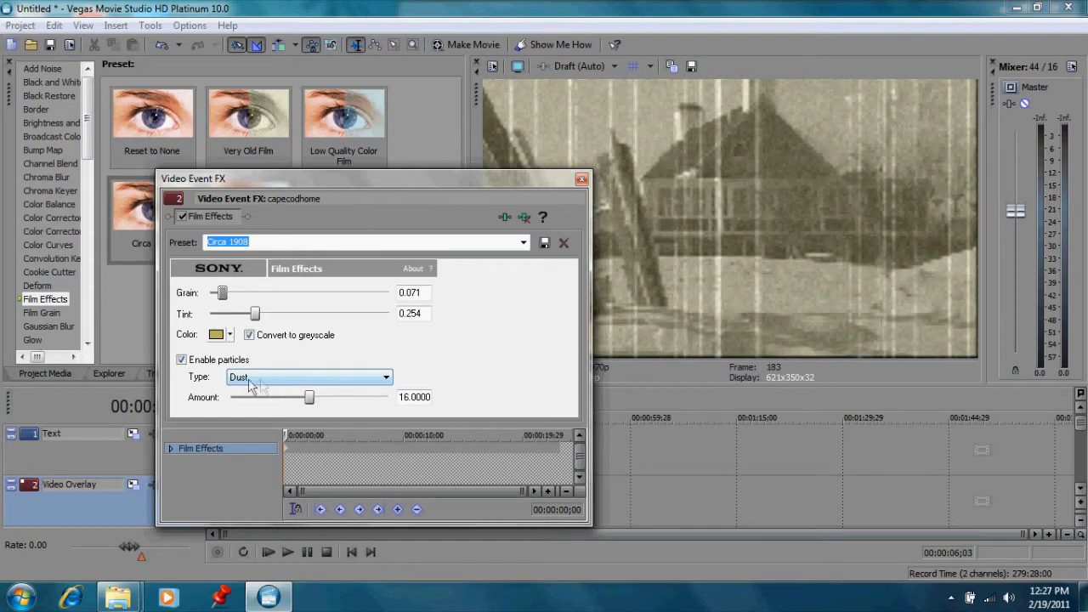
pyautogui.click(362, 382)
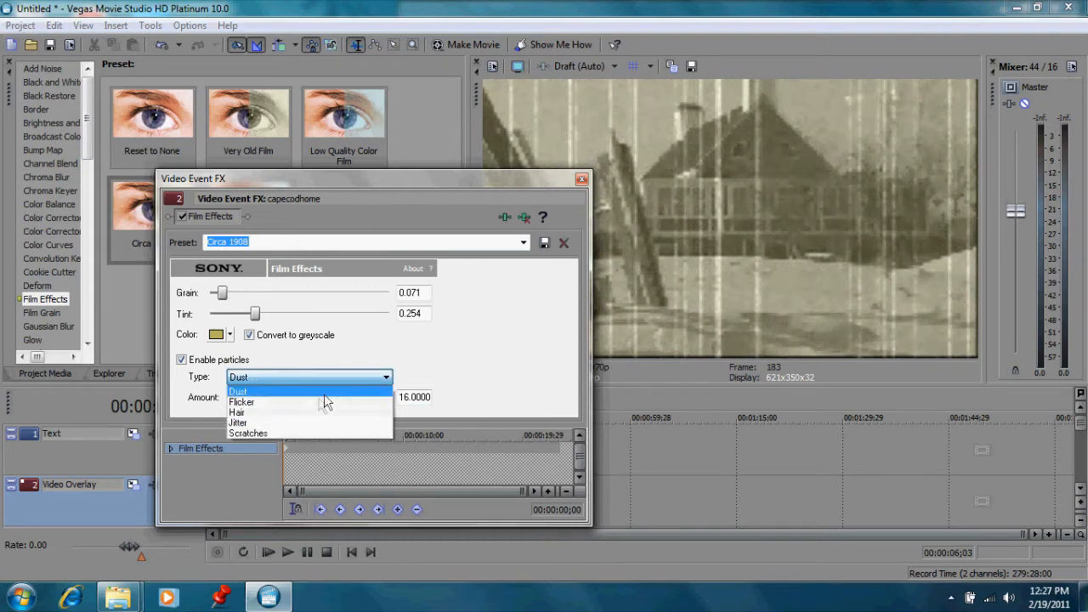
pyautogui.click(496, 357)
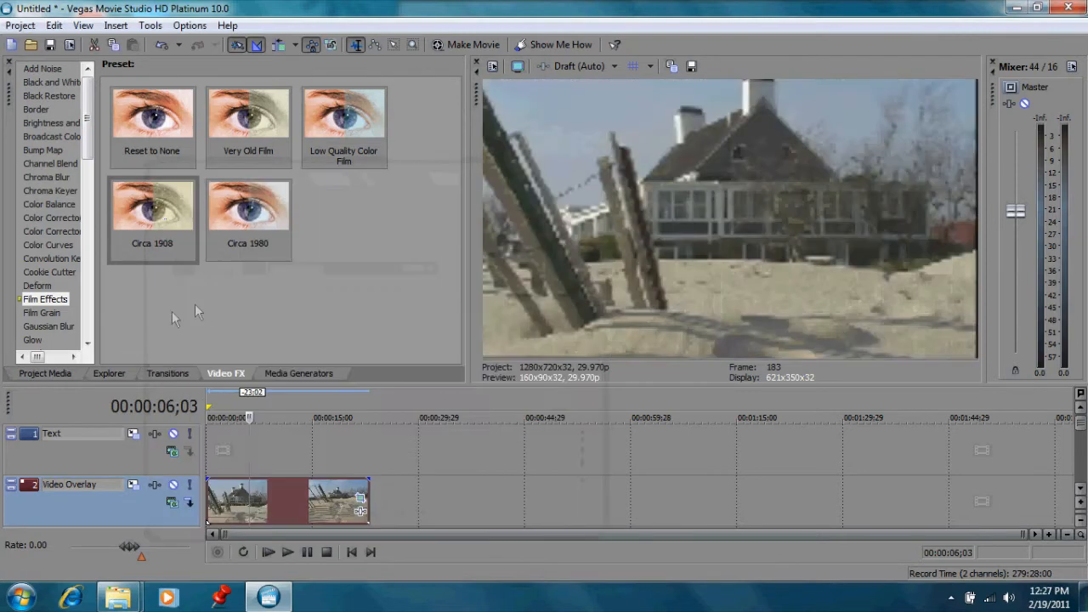
pyautogui.click(86, 175)
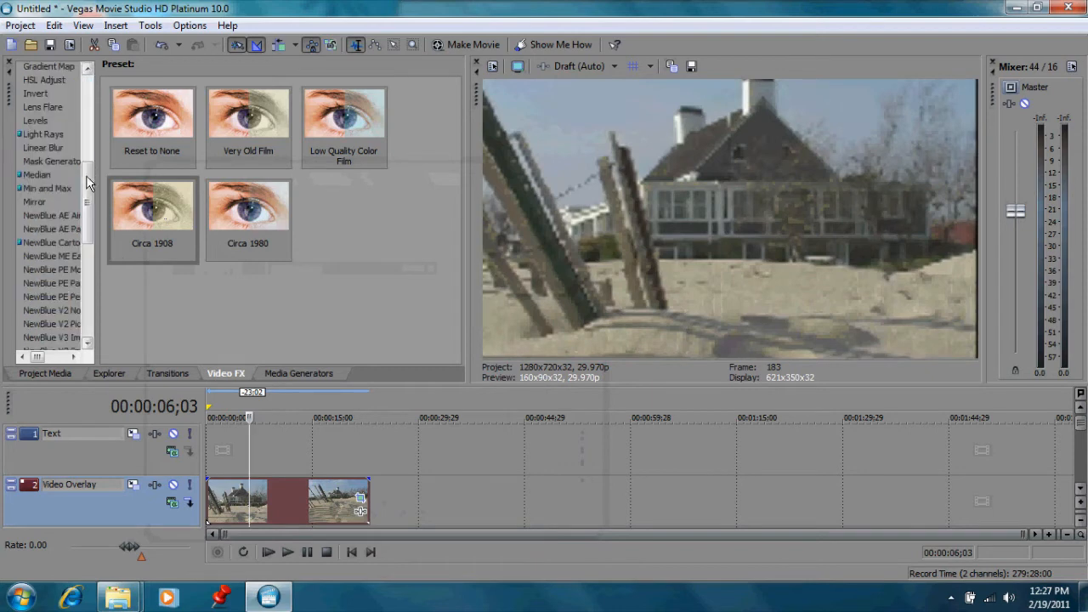
pyautogui.click(86, 285)
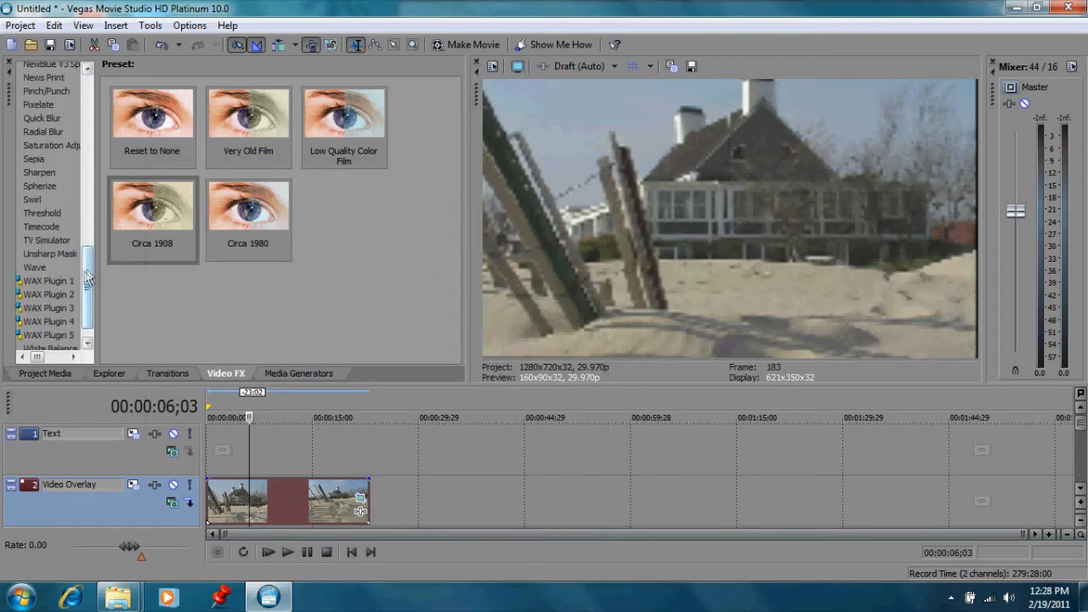
pyautogui.moveTo(86, 285); pyautogui.dragTo(94, 157)
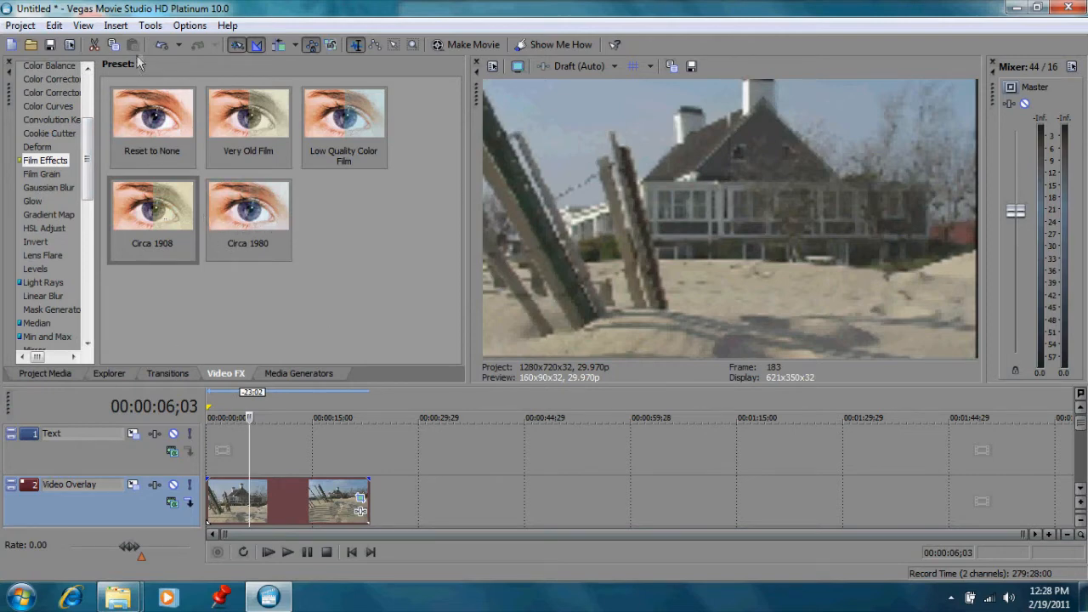
# Insert a generated text event on the Text track at 00:00:06;03.
pyautogui.click(123, 451)
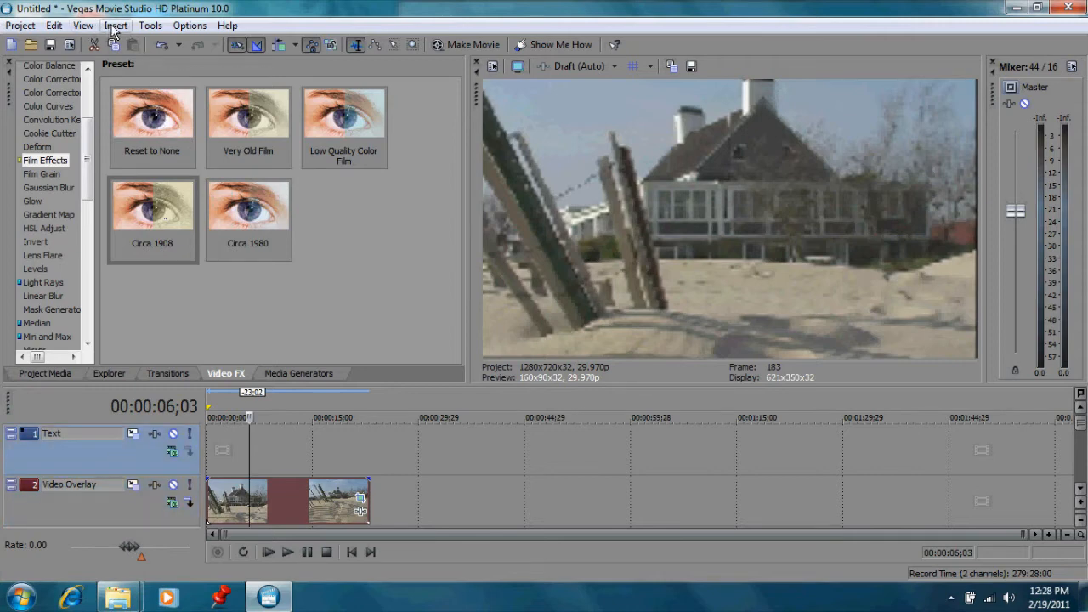
pyautogui.click(116, 27)
pyautogui.click(153, 137)
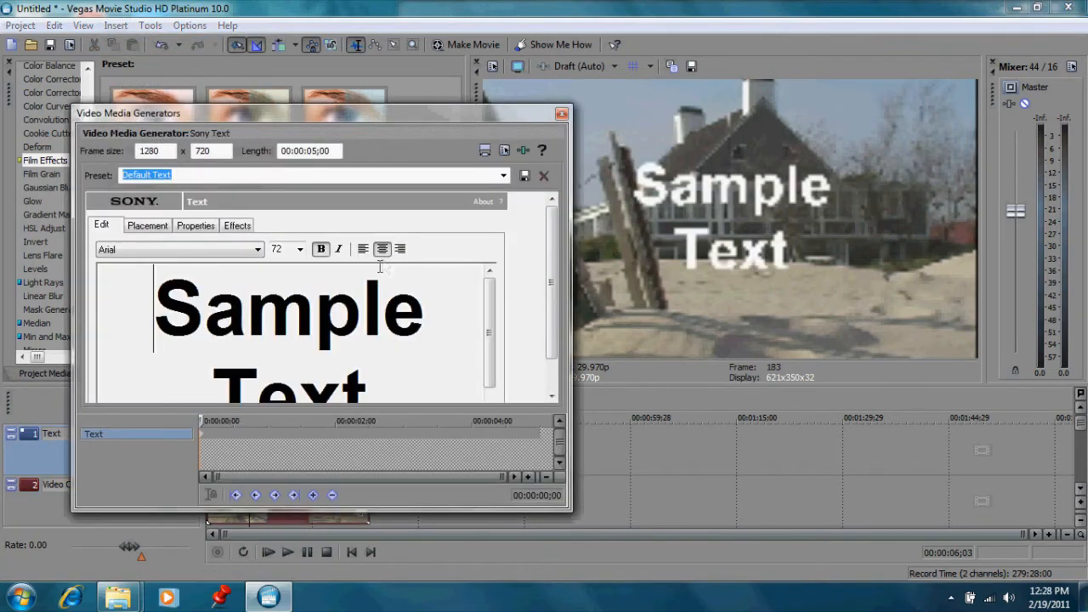
# Replace the sample text of the new text event with "Neat Titles" and close the generator window.
pyautogui.click(376, 382)
pyautogui.press('BackSpace')
pyautogui.press('BackSpace')
pyautogui.press('BackSpace')
pyautogui.press('BackSpace')
pyautogui.press('BackSpace')
pyautogui.press('BackSpace')
pyautogui.press('BackSpace')
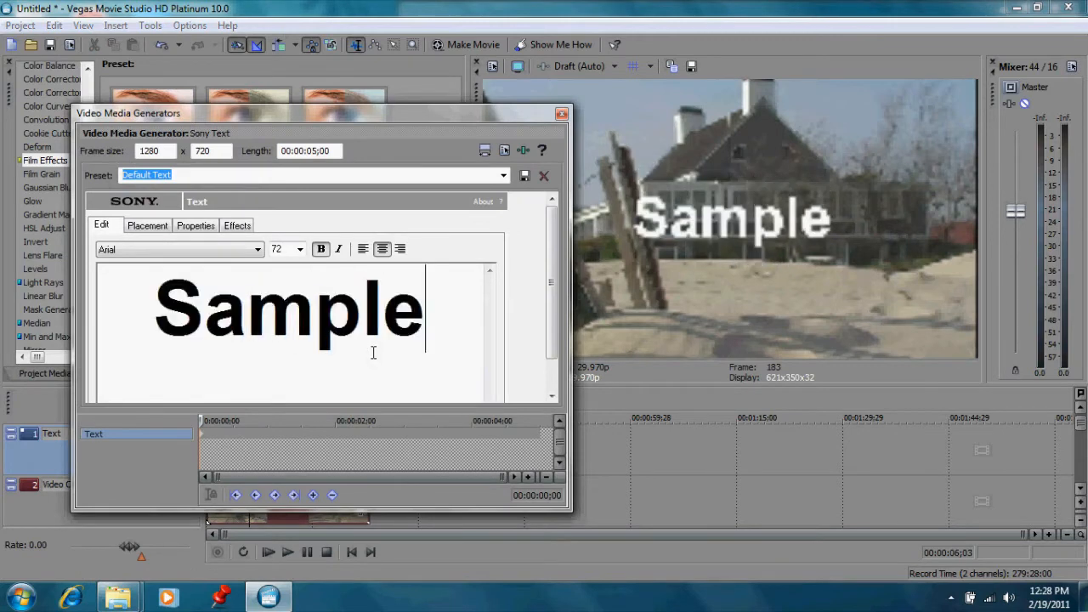
pyautogui.press('BackSpace')
pyautogui.press('BackSpace')
pyautogui.press('BackSpace')
pyautogui.press('BackSpace')
pyautogui.write('N')
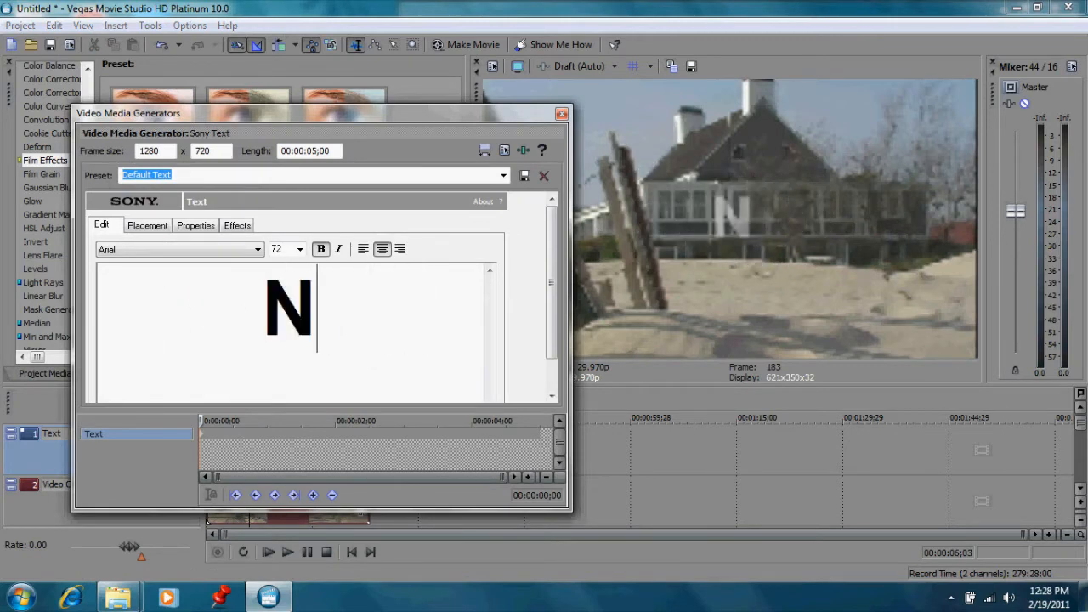
pyautogui.write('eat Ti')
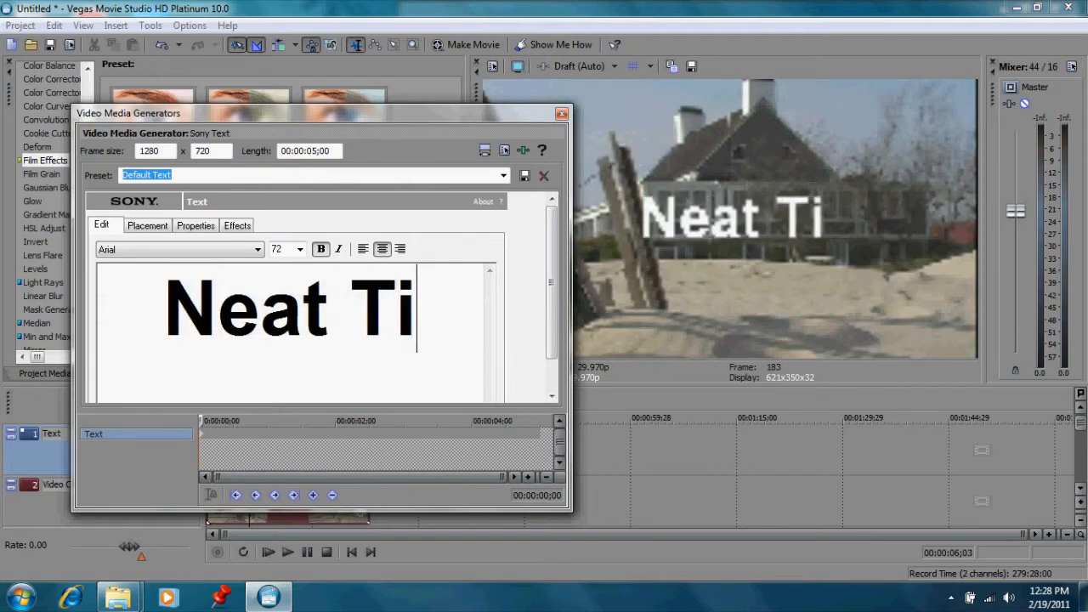
pyautogui.write('tles')
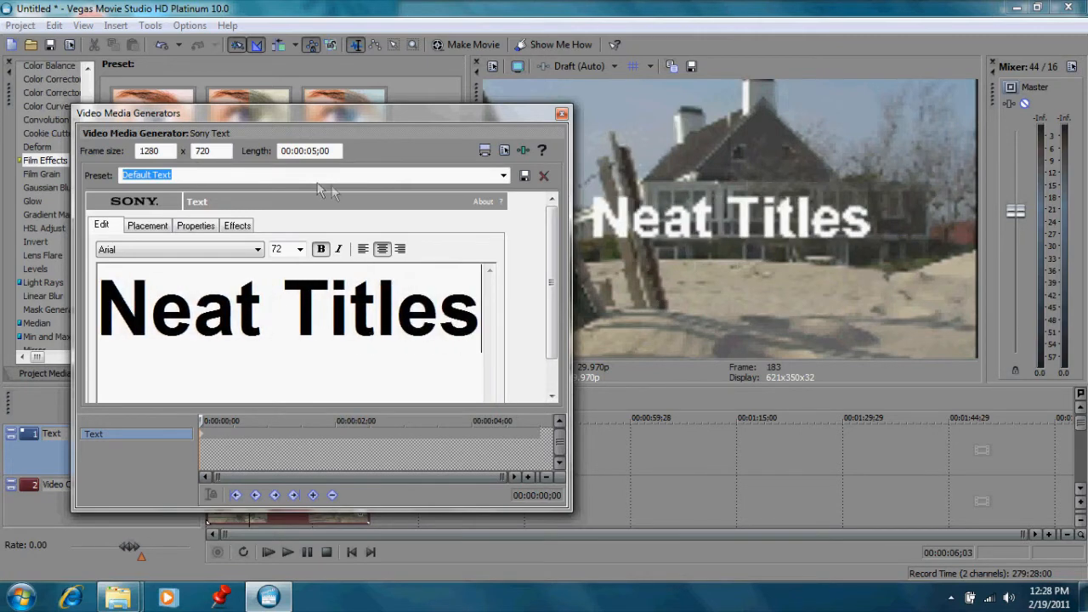
pyautogui.click(561, 113)
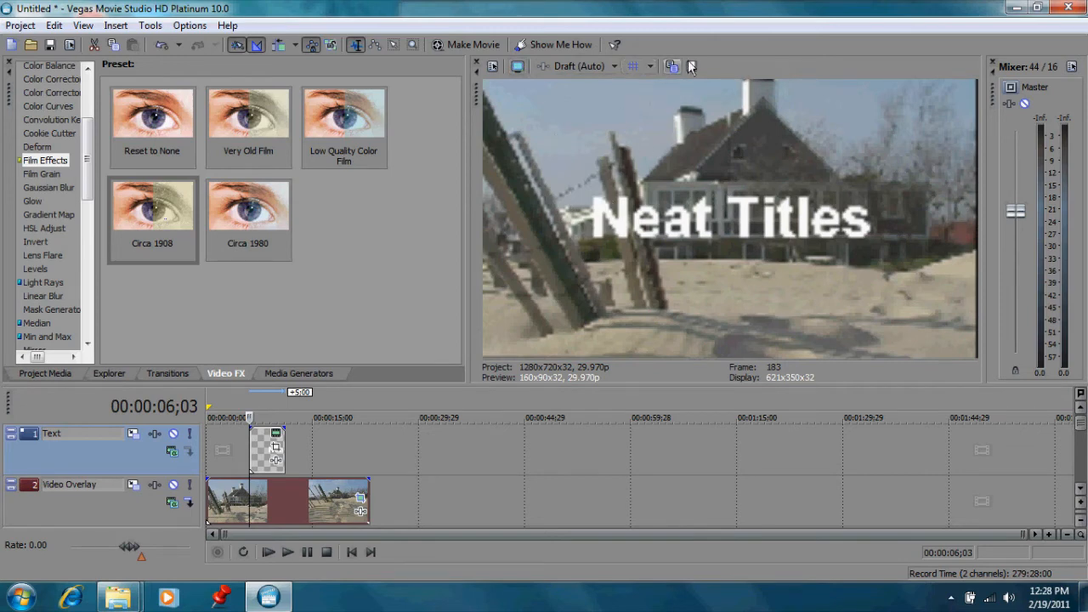
# Set the video preview quality to Good (Auto).
pyautogui.click(600, 70)
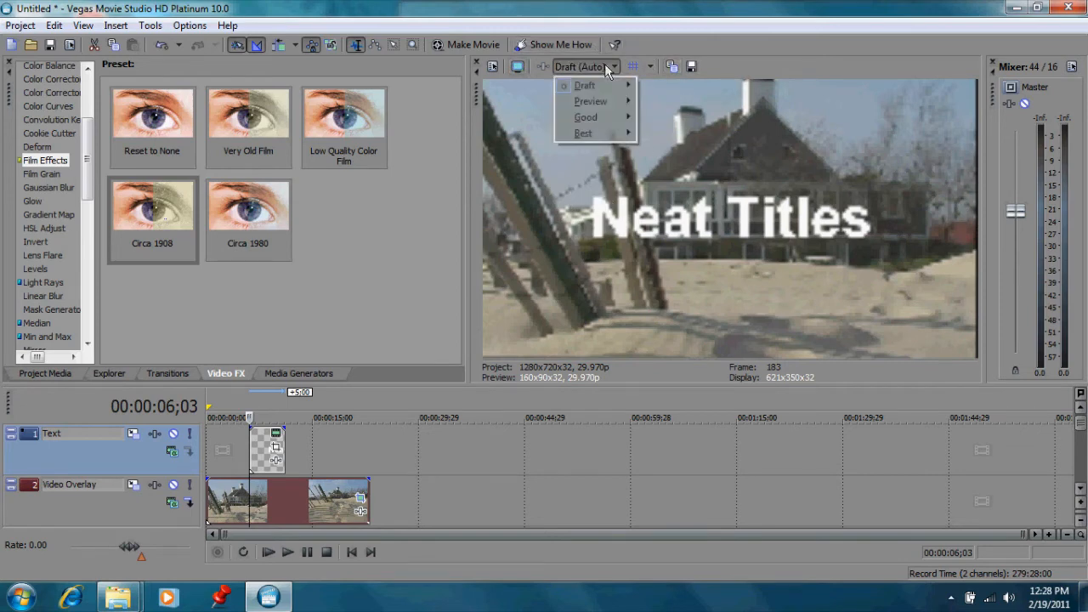
pyautogui.moveTo(593, 105)
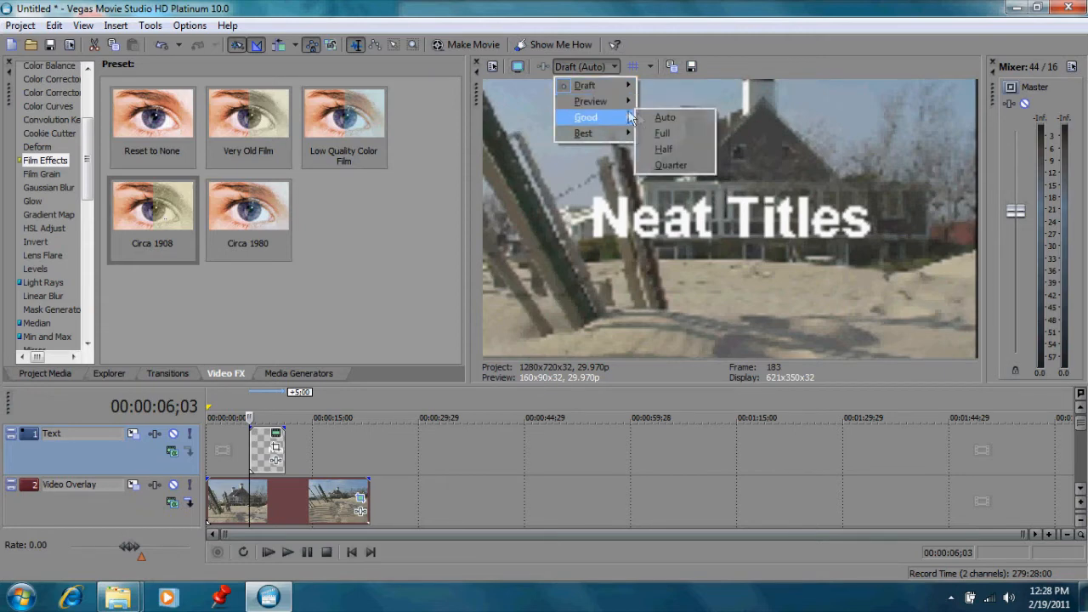
pyautogui.click(650, 120)
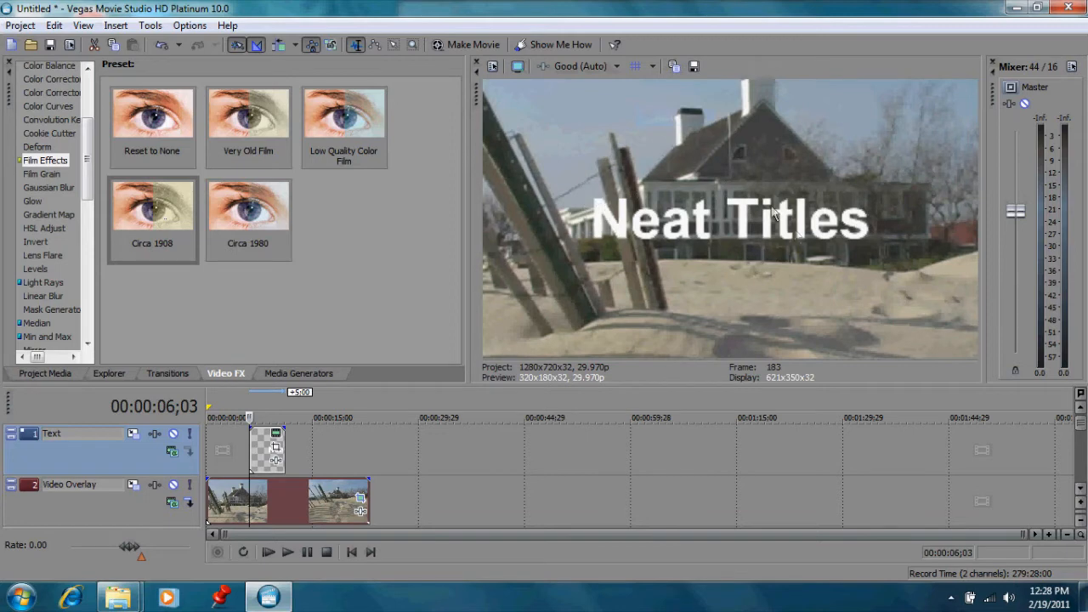
# Place the playhead at about 00:00:08;14 and apply the Bump Map preset Lower-Left Spotlight to the Neat Titles text event.
pyautogui.click(267, 457)
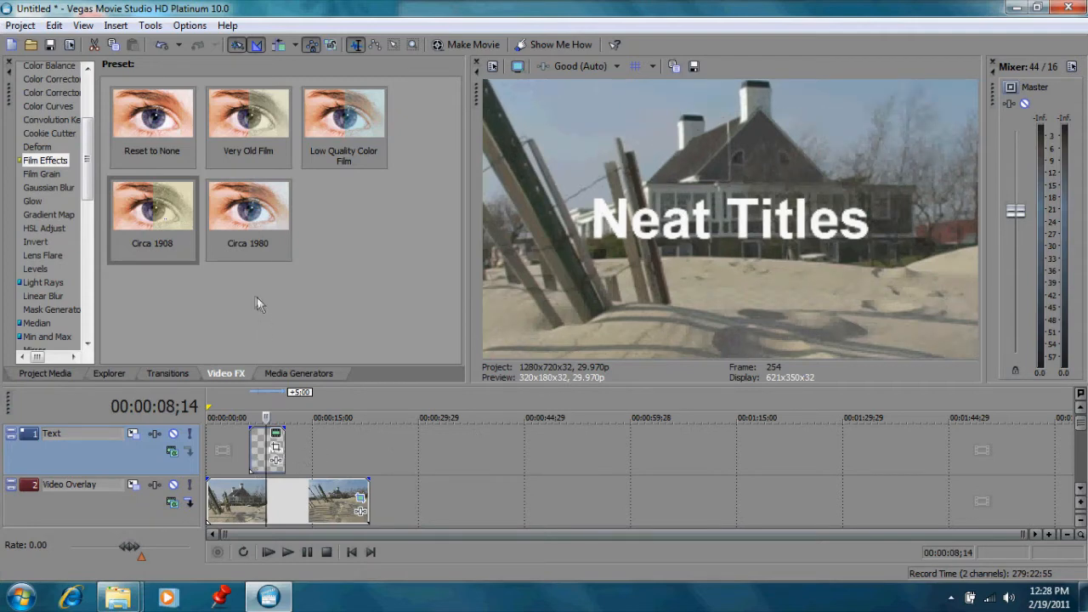
pyautogui.moveTo(91, 130); pyautogui.dragTo(93, 110)
pyautogui.click(51, 79)
pyautogui.click(42, 93)
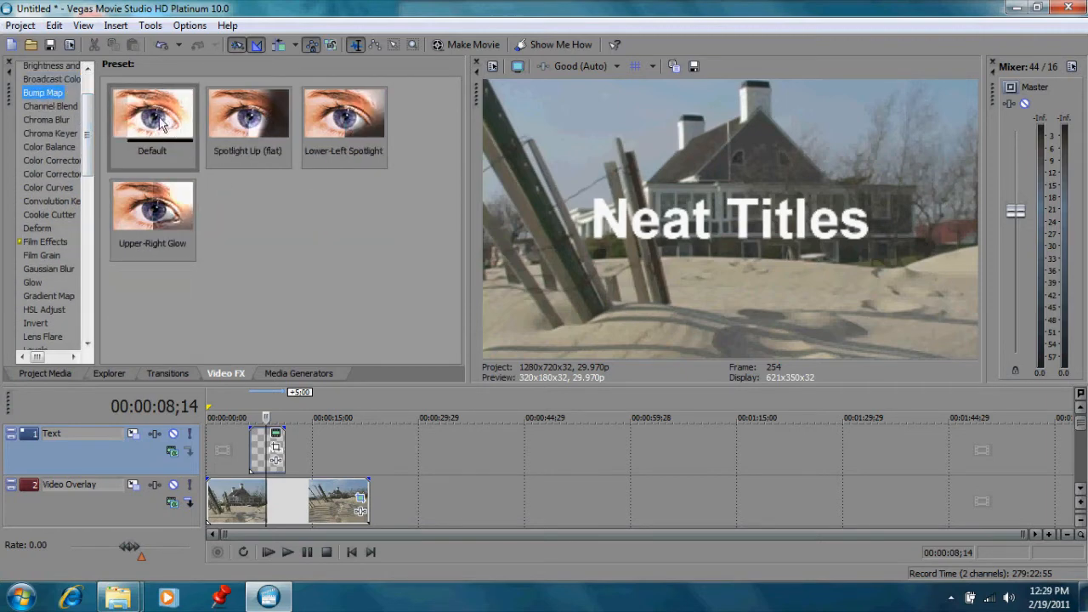
pyautogui.click(344, 129)
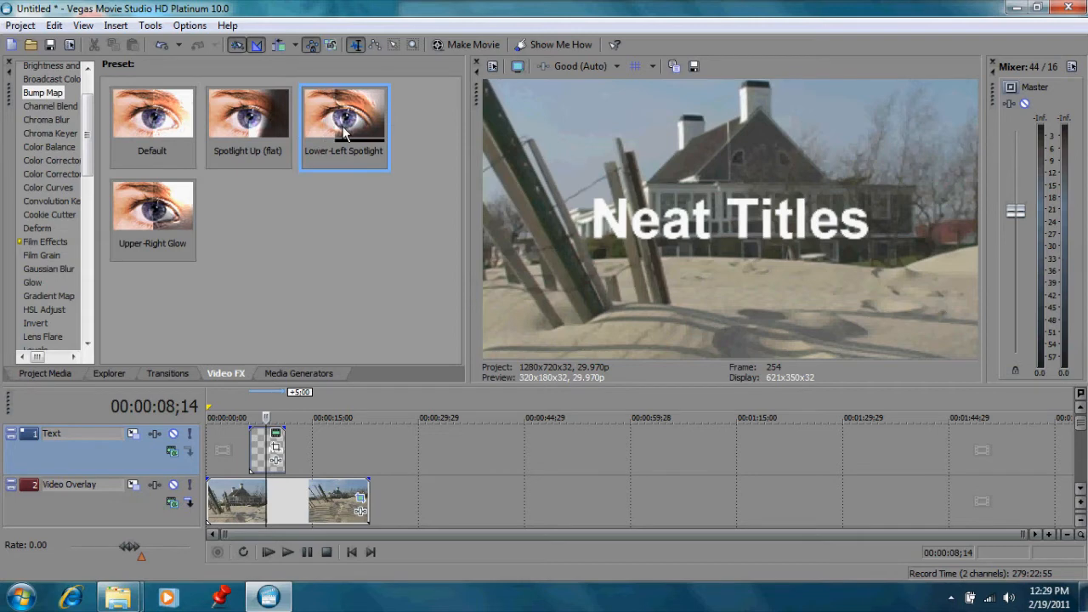
pyautogui.moveTo(344, 129); pyautogui.dragTo(270, 453)
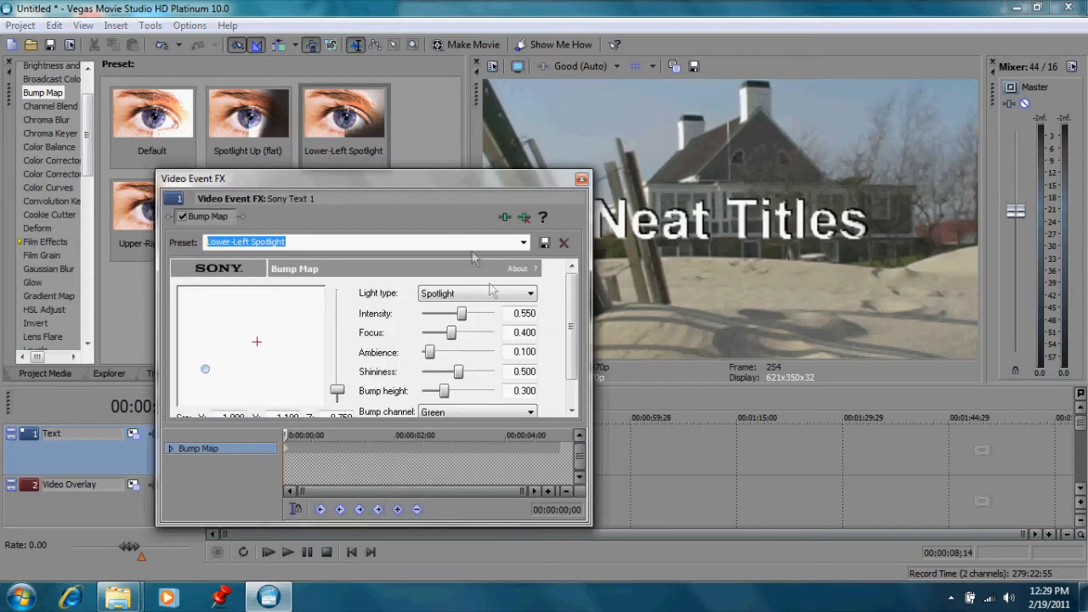
# Move the bump map's light to the lower-right corner of its positioning area at the start of the effect.
pyautogui.moveTo(421, 179); pyautogui.dragTo(361, 158)
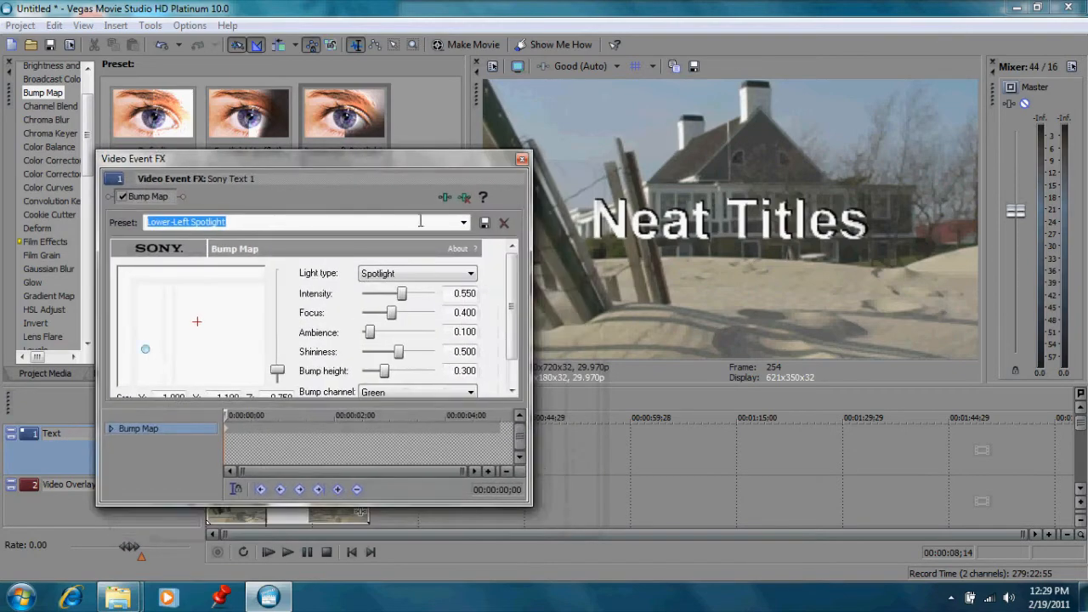
pyautogui.moveTo(145, 349)
pyautogui.mouseDown()
pyautogui.moveTo(218, 359)
pyautogui.moveTo(223, 344)
pyautogui.moveTo(193, 333)
pyautogui.moveTo(193, 345)
pyautogui.moveTo(222, 344)
pyautogui.moveTo(199, 310)
pyautogui.moveTo(247, 342)
pyautogui.moveTo(261, 393)
pyautogui.mouseUp()
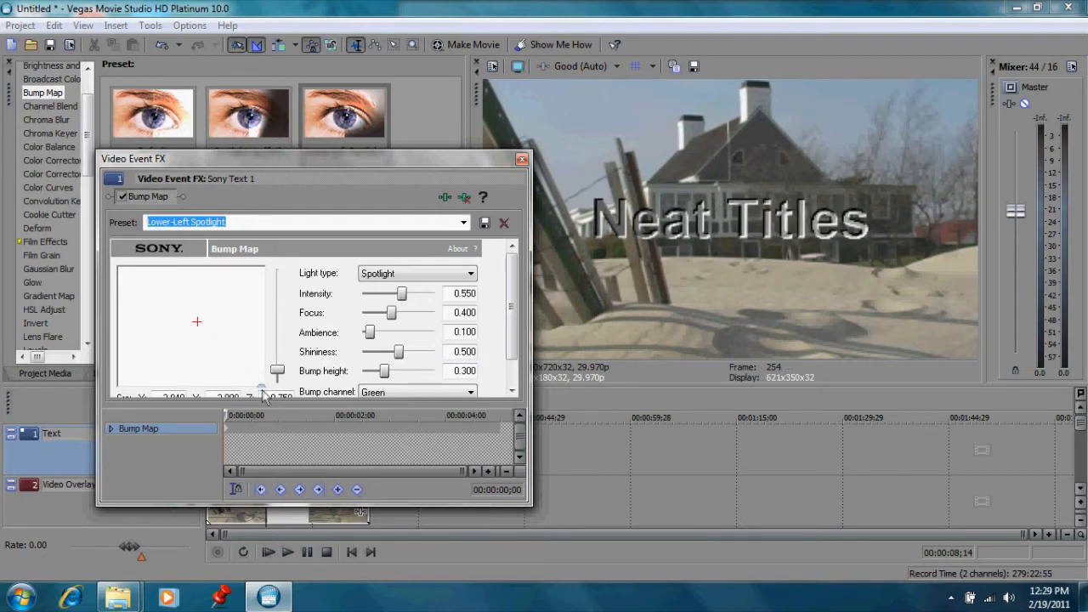
pyautogui.moveTo(258, 385)
pyautogui.mouseDown()
pyautogui.moveTo(214, 332)
pyautogui.moveTo(282, 351)
pyautogui.moveTo(245, 364)
pyautogui.moveTo(267, 369)
pyautogui.mouseUp()
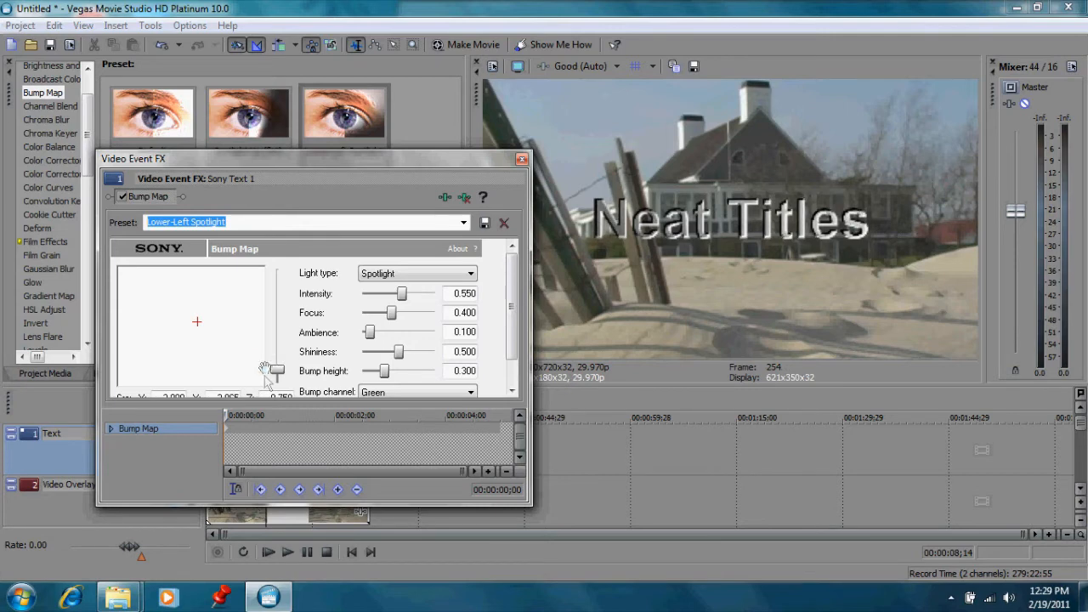
# Keyframe the light higher and closer to the centre at 00:00:00;19, and just below the centre at 00:00:01;10.
pyautogui.moveTo(226, 414); pyautogui.dragTo(259, 416)
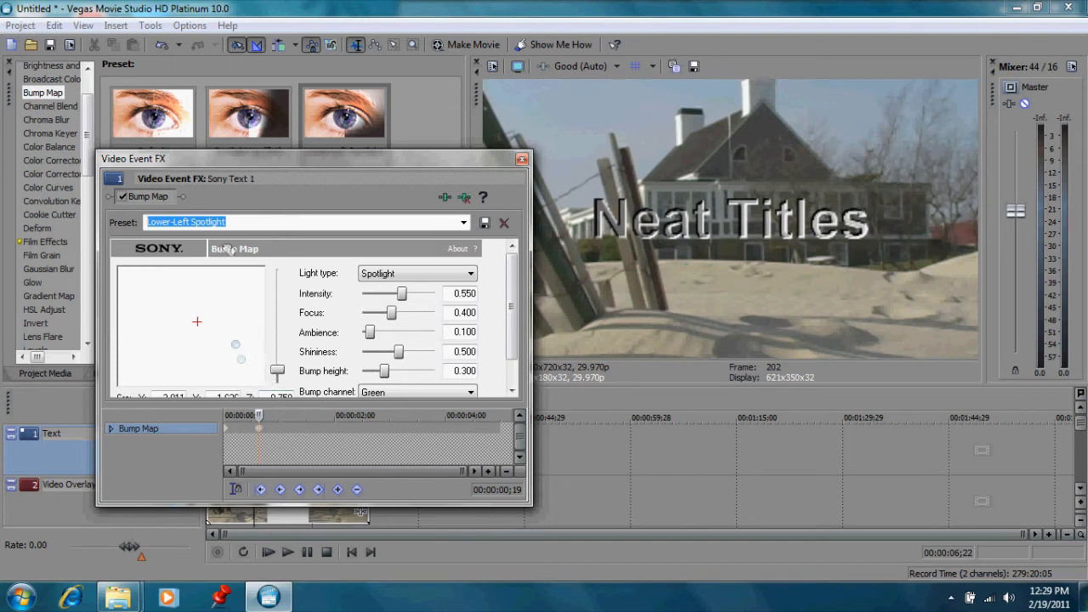
pyautogui.moveTo(235, 343)
pyautogui.mouseDown()
pyautogui.moveTo(269, 301)
pyautogui.moveTo(195, 343)
pyautogui.moveTo(278, 346)
pyautogui.moveTo(240, 344)
pyautogui.mouseUp()
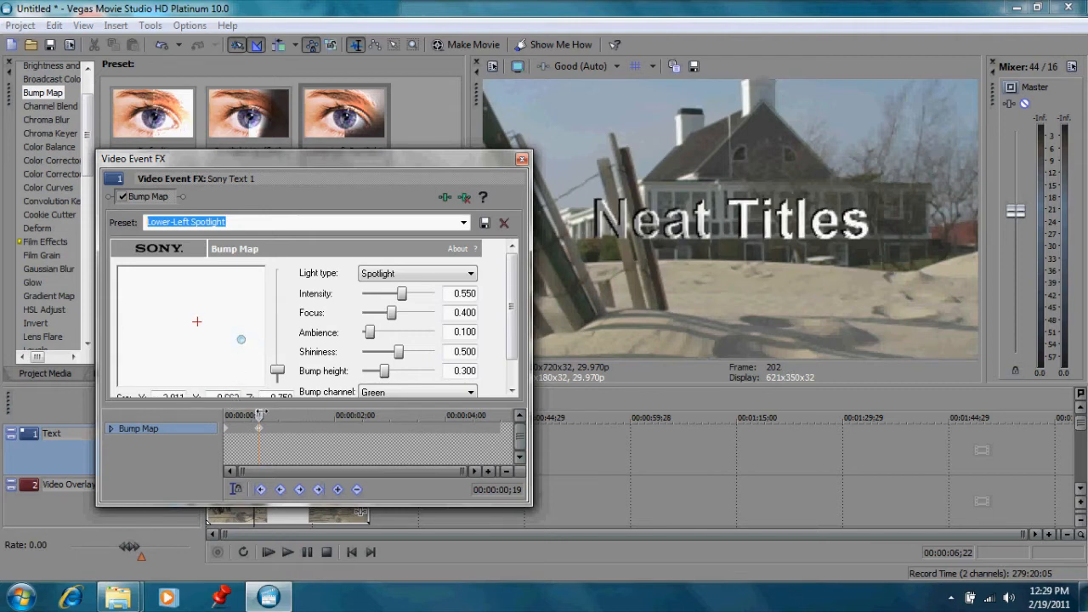
pyautogui.moveTo(262, 415); pyautogui.dragTo(298, 414)
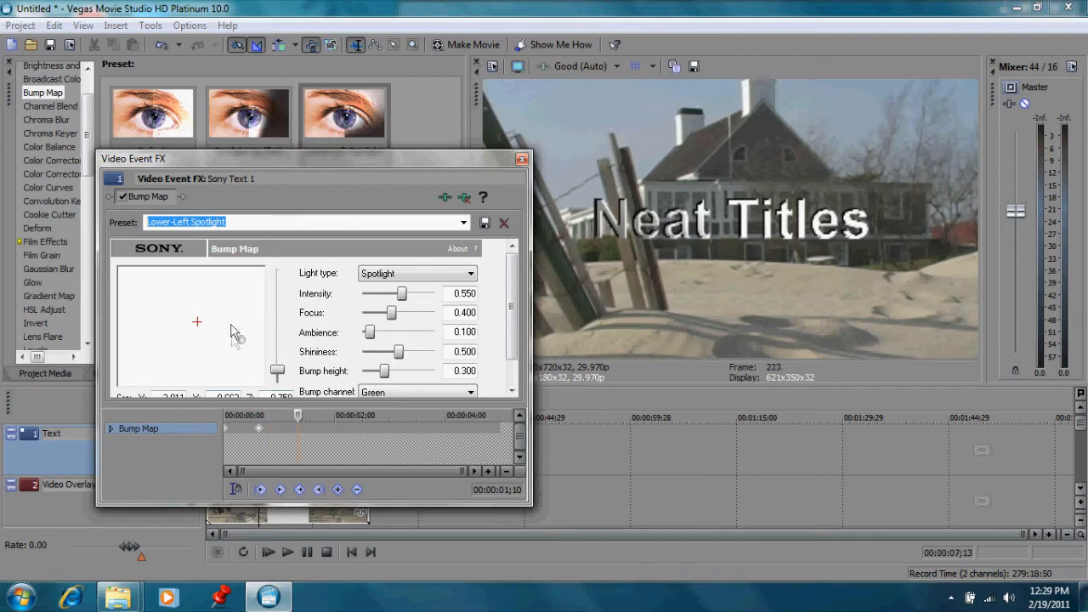
pyautogui.moveTo(238, 344); pyautogui.dragTo(204, 348)
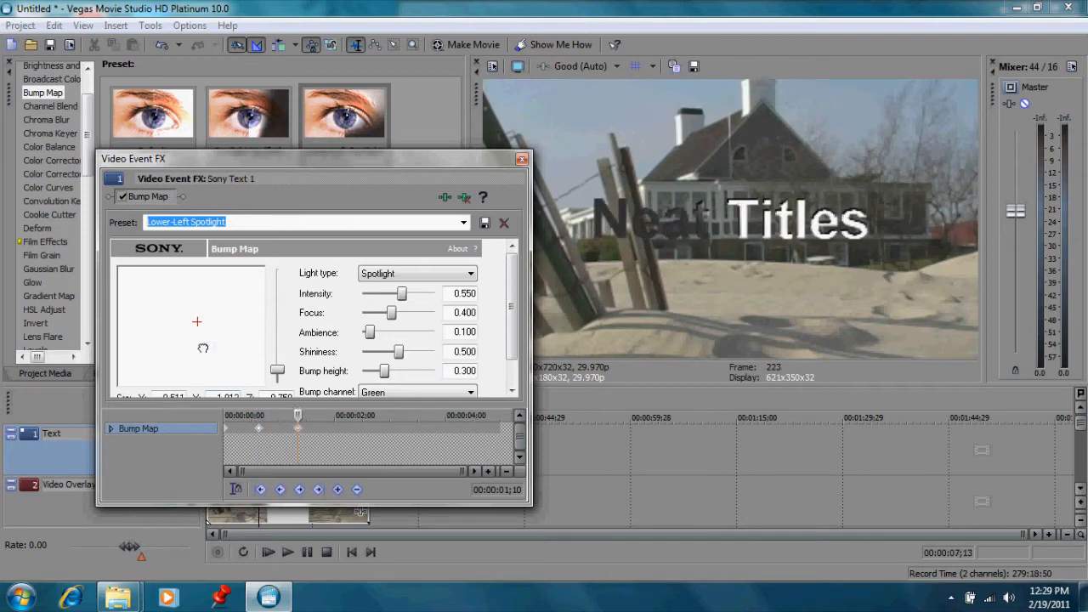
# At 00:00:01;19, set the bump map's intensity to 1.000 and keyframe its light left of the centre.
pyautogui.moveTo(296, 414); pyautogui.dragTo(314, 414)
pyautogui.click(204, 346)
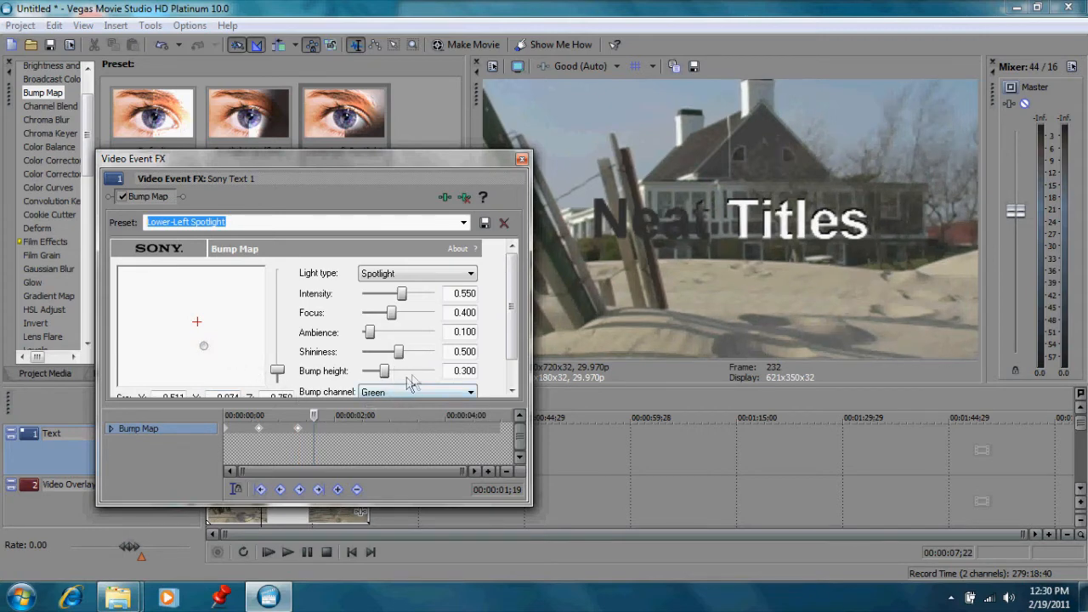
pyautogui.moveTo(401, 293); pyautogui.dragTo(434, 294)
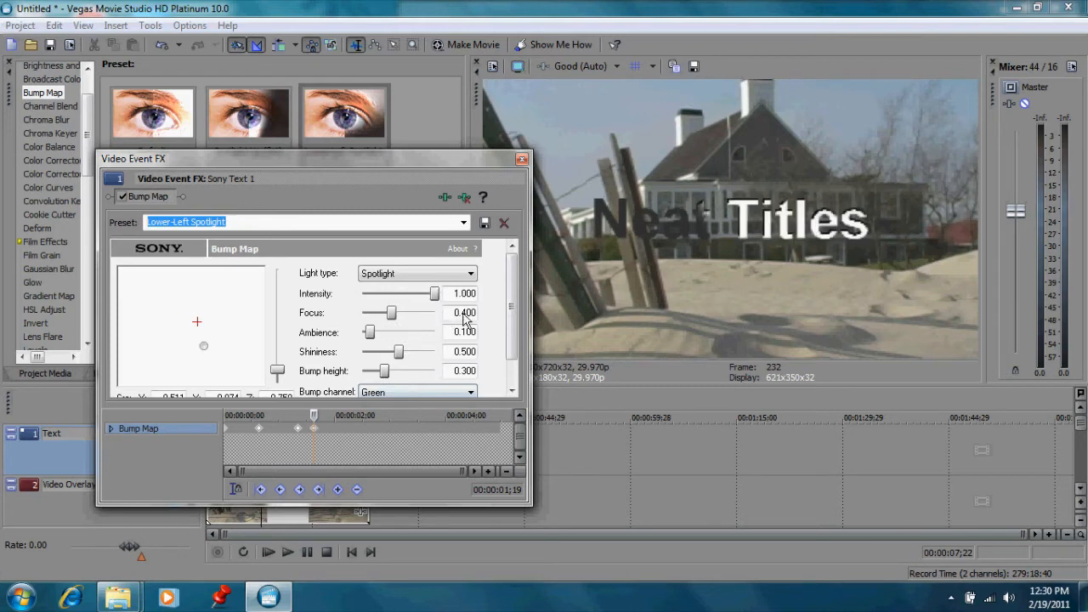
pyautogui.moveTo(199, 348); pyautogui.dragTo(158, 349)
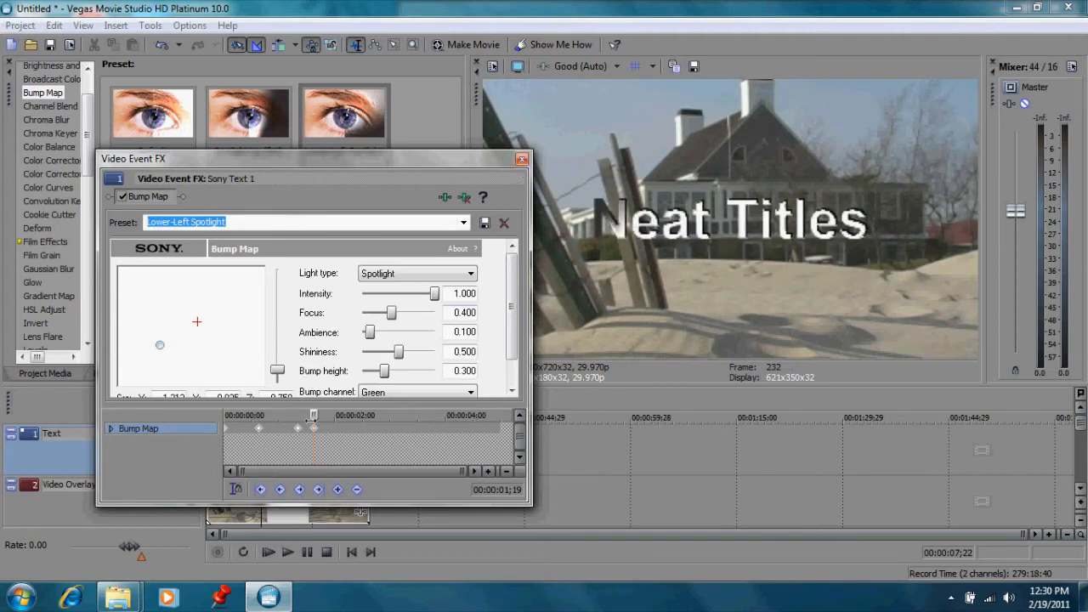
# Preview the light animation up to about 00:00:02;22 and remove the Bump Map effect from the Neat Titles text event.
pyautogui.moveTo(314, 432); pyautogui.dragTo(375, 415)
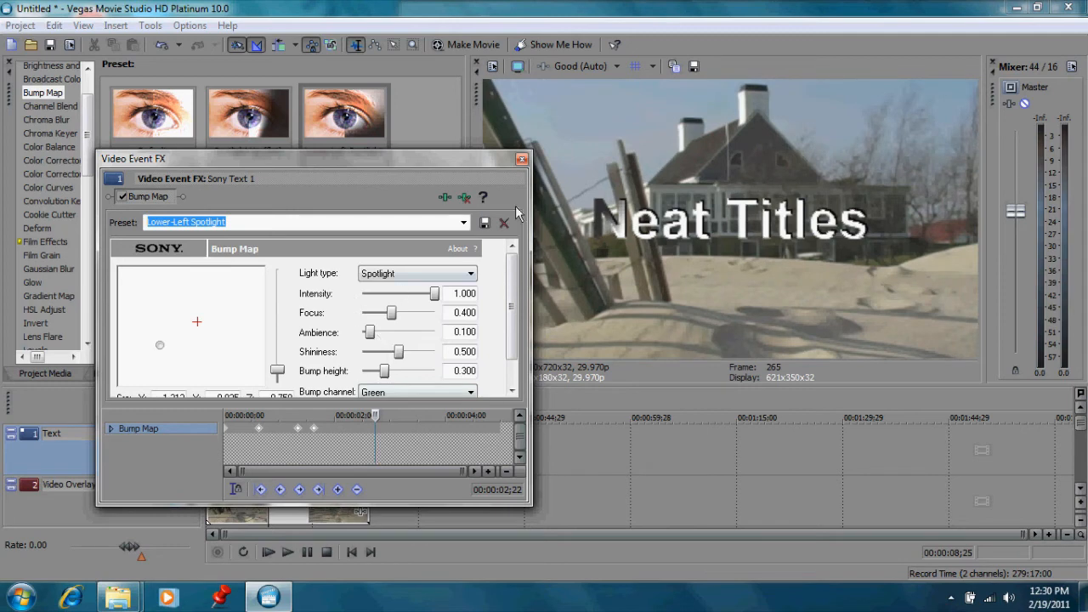
pyautogui.click(464, 198)
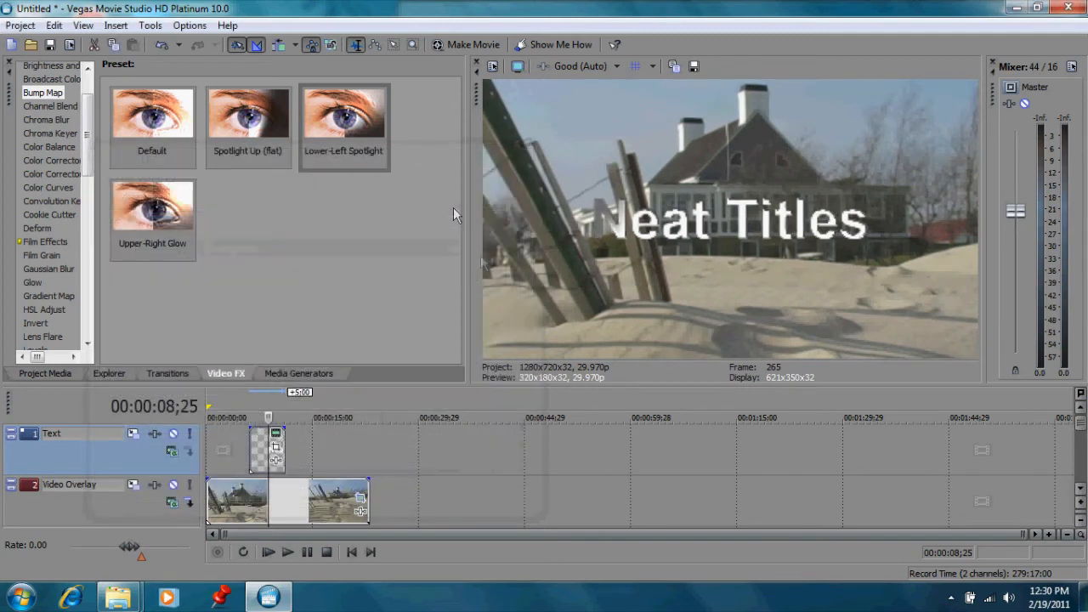
# Apply the Gaussian Blur preset Light Blur to the Neat Titles text event.
pyautogui.click(54, 267)
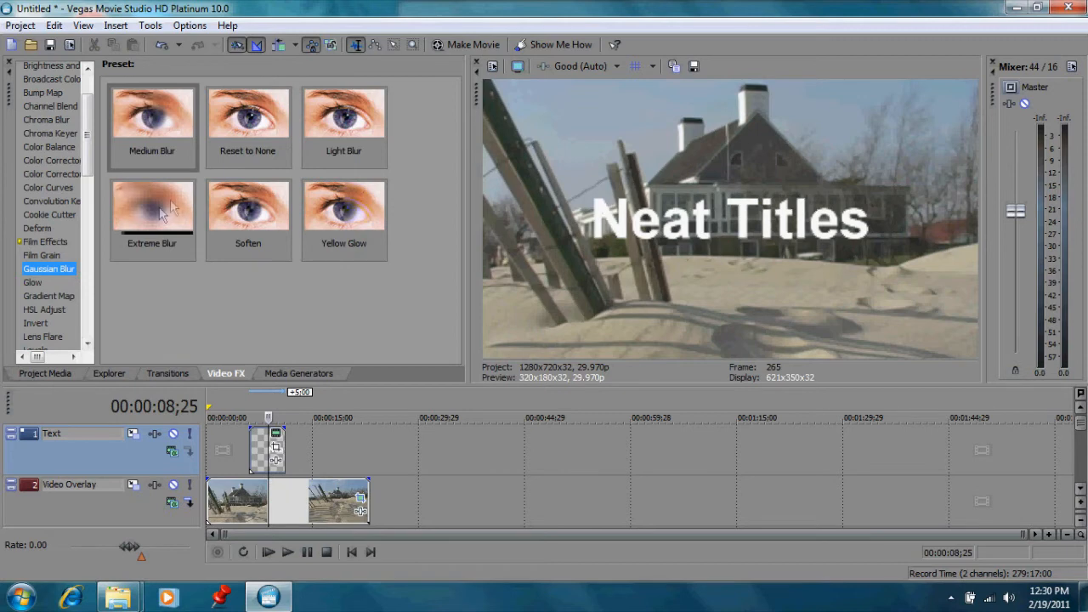
pyautogui.click(343, 132)
pyautogui.moveTo(344, 132); pyautogui.dragTo(272, 457)
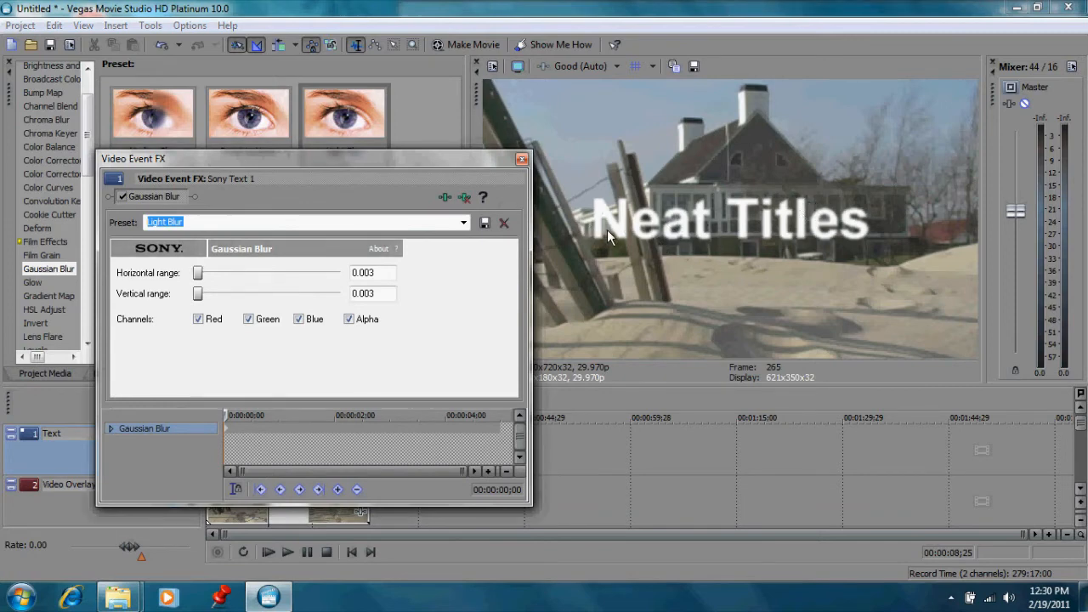
# Set the blur's vertical range to 1.000 and its horizontal range to about 0.245 at the start of the effect.
pyautogui.moveTo(198, 300); pyautogui.dragTo(355, 311)
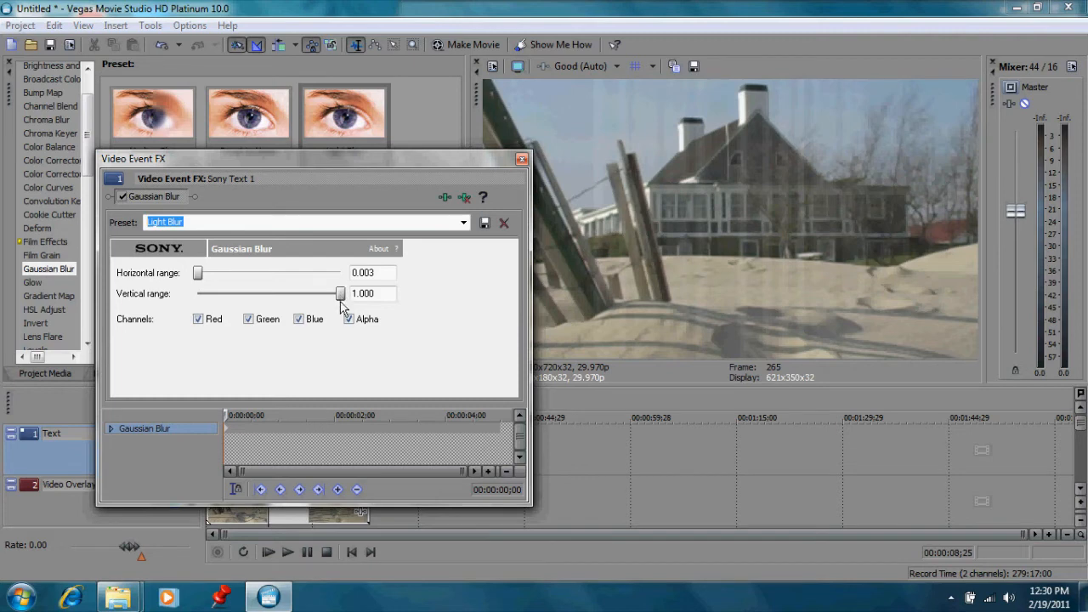
pyautogui.moveTo(341, 294)
pyautogui.mouseDown()
pyautogui.moveTo(196, 294)
pyautogui.moveTo(337, 315)
pyautogui.mouseUp()
pyautogui.moveTo(202, 280); pyautogui.dragTo(238, 277)
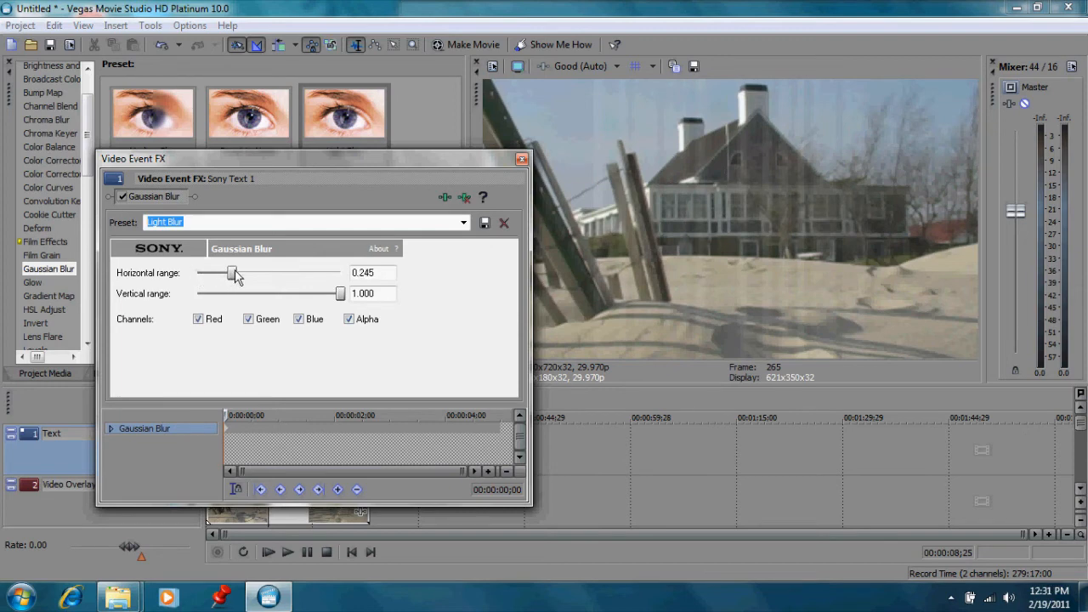
# Keyframe the blur's horizontal and vertical ranges to 0.000 at about 00:00:02;12.
pyautogui.click(229, 414)
pyautogui.moveTo(230, 413); pyautogui.dragTo(357, 415)
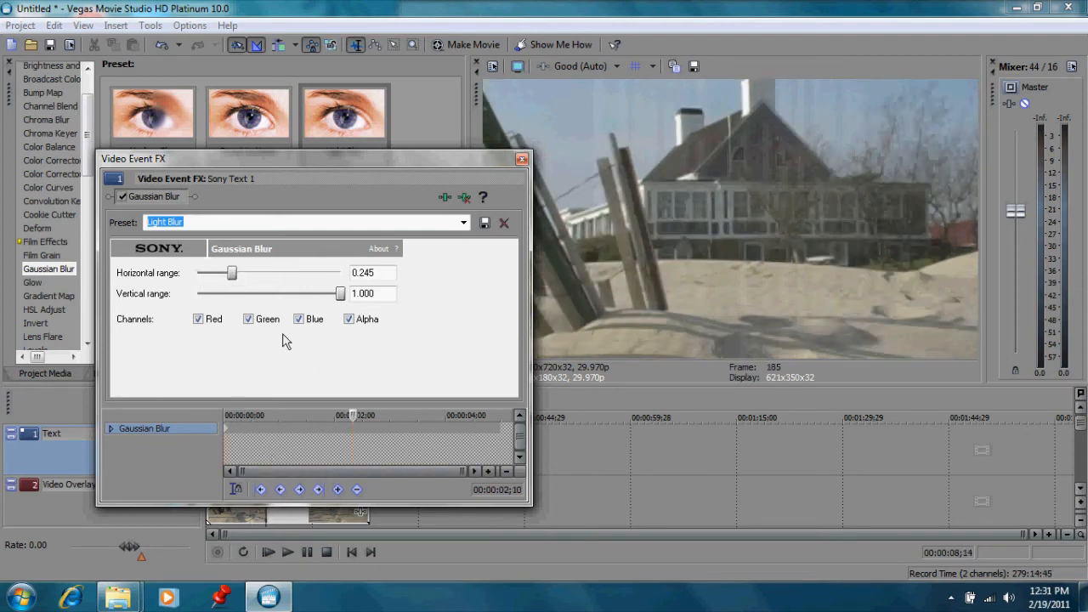
pyautogui.moveTo(340, 296); pyautogui.dragTo(187, 284)
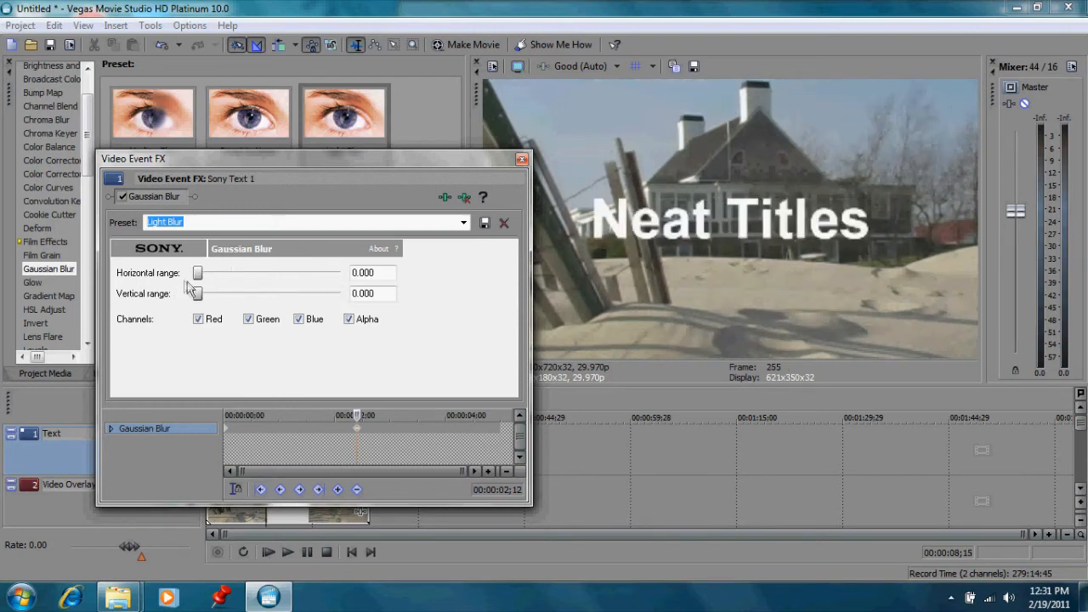
# Finish previewing the title's blur, close its effect settings and display the media generator presets.
pyautogui.moveTo(356, 414)
pyautogui.mouseDown()
pyautogui.moveTo(194, 422)
pyautogui.moveTo(359, 416)
pyautogui.mouseUp()
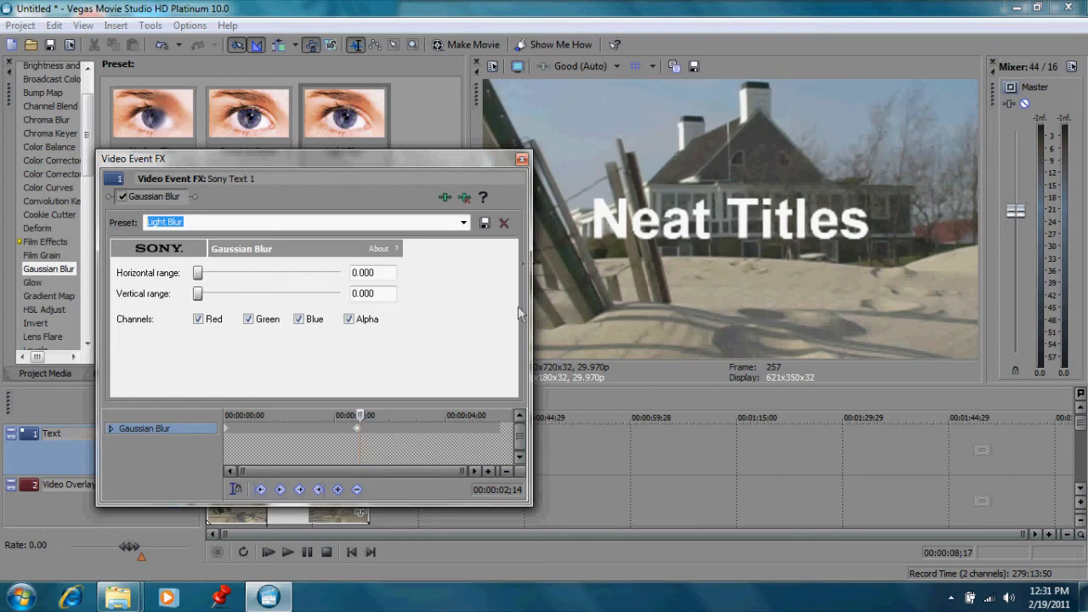
pyautogui.click(521, 159)
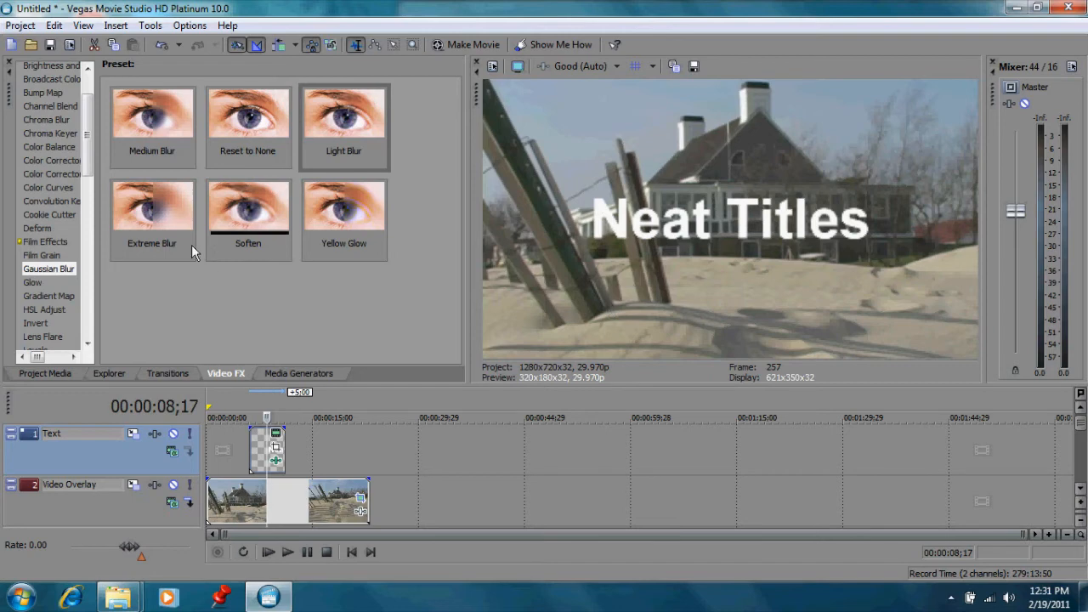
pyautogui.click(282, 373)
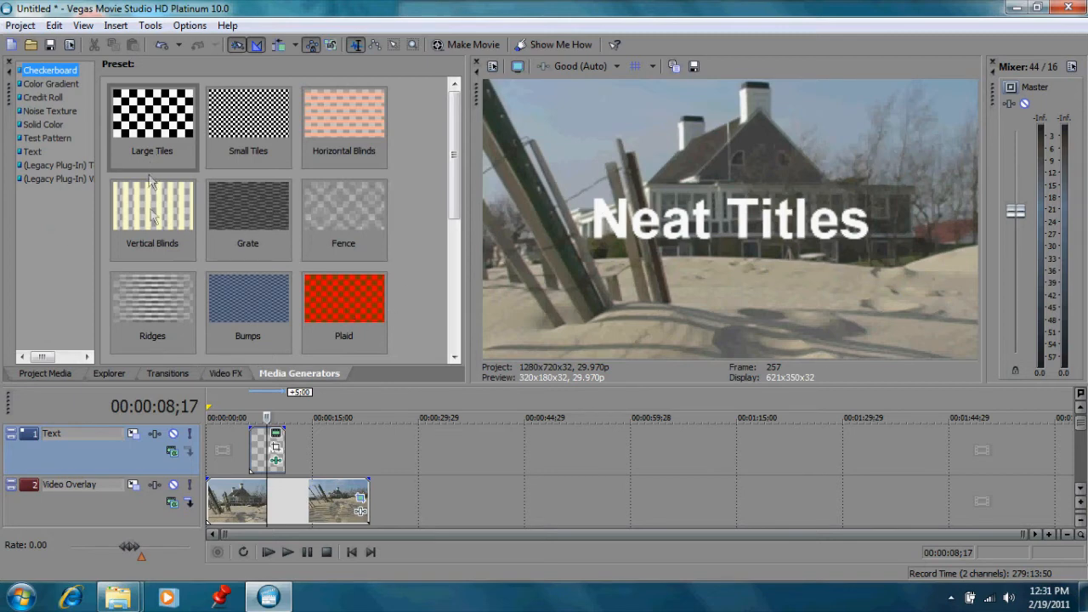
# Add the Ridges checkerboard to the Video track and the Video Overlay track near the start of the timeline.
pyautogui.click(141, 299)
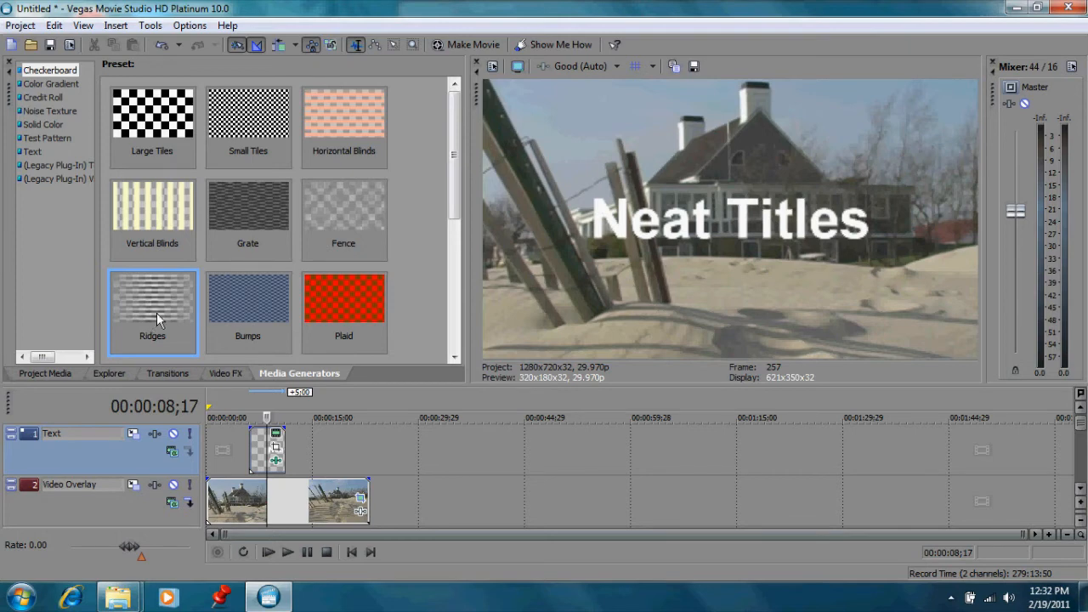
pyautogui.click(1080, 489)
pyautogui.moveTo(164, 308); pyautogui.dragTo(228, 493)
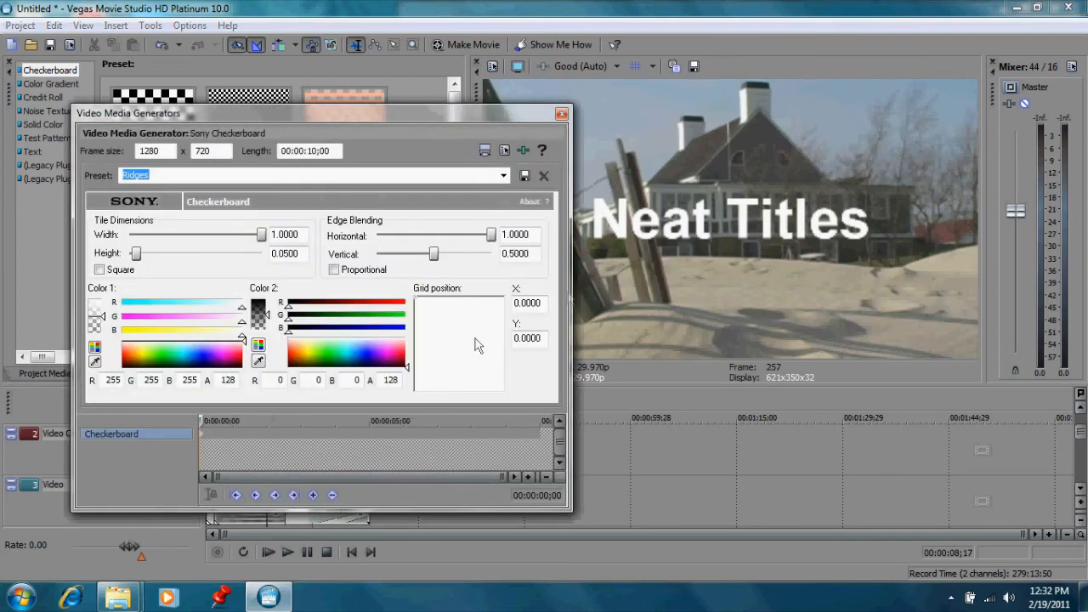
pyautogui.click(561, 113)
pyautogui.click(161, 318)
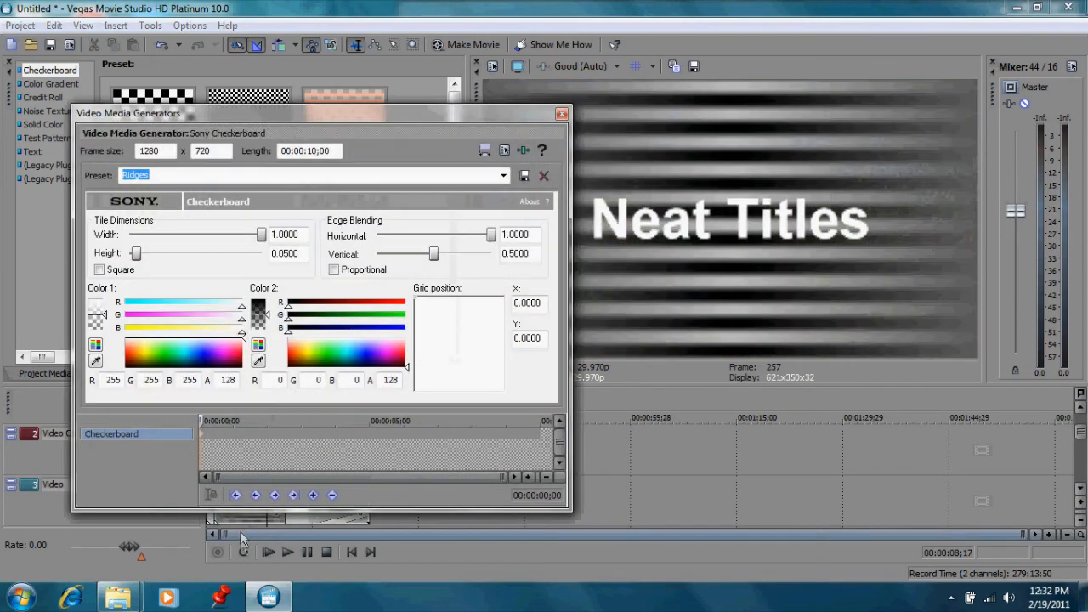
pyautogui.click(562, 115)
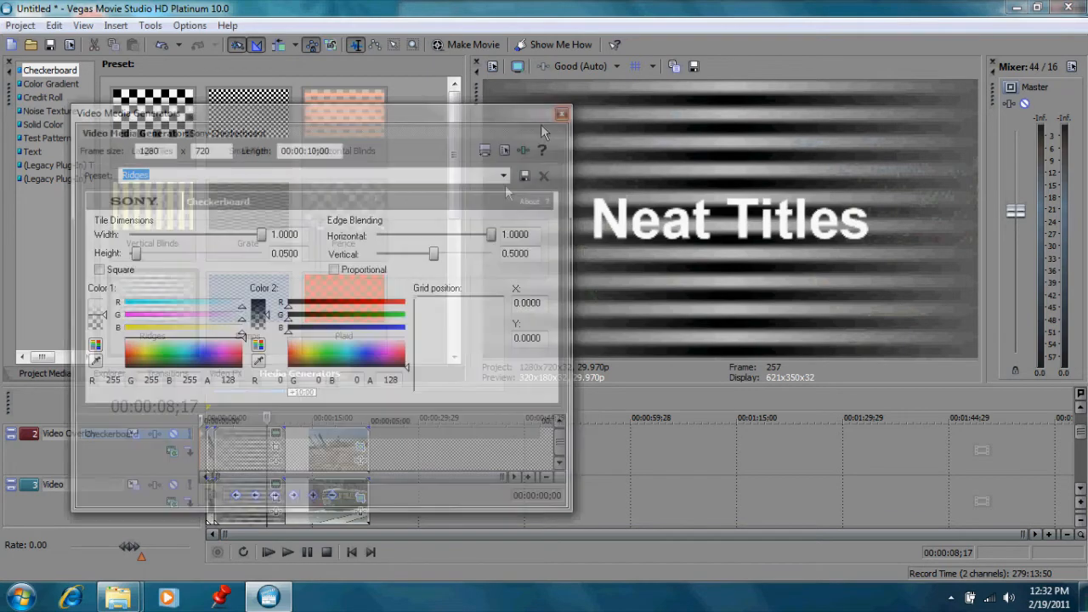
# Delete the Ridges checkerboard events from the Video and Video Overlay tracks.
pyautogui.rightClick(246, 513)
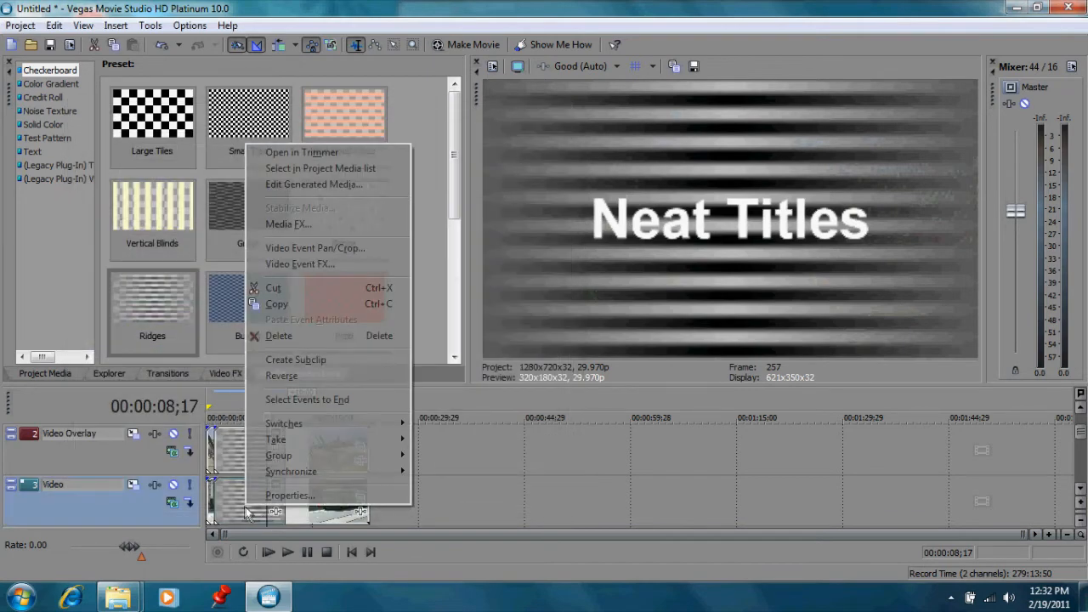
pyautogui.click(301, 335)
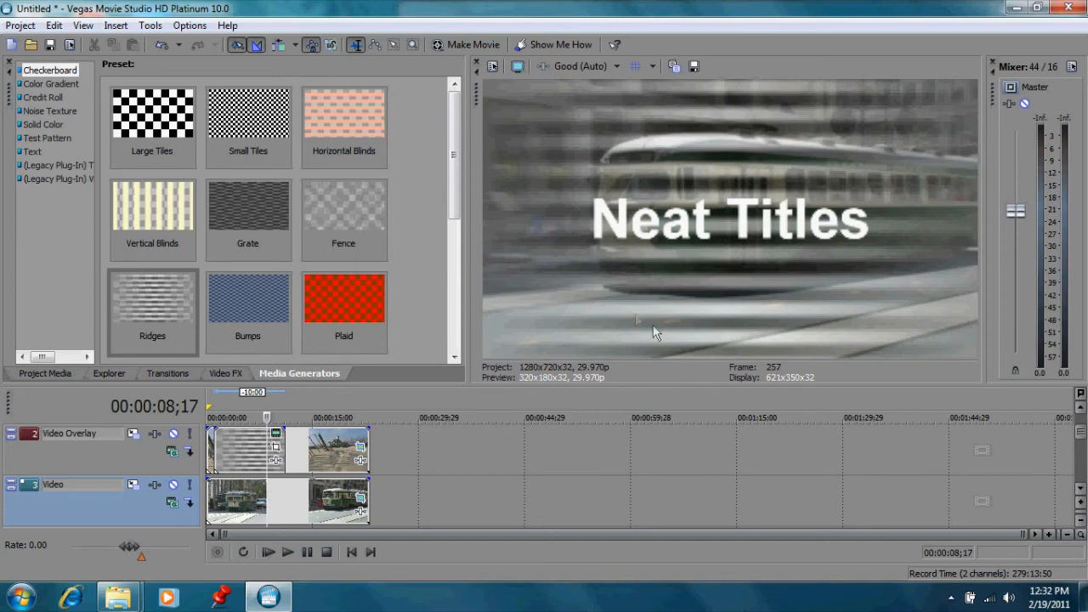
pyautogui.rightClick(251, 466)
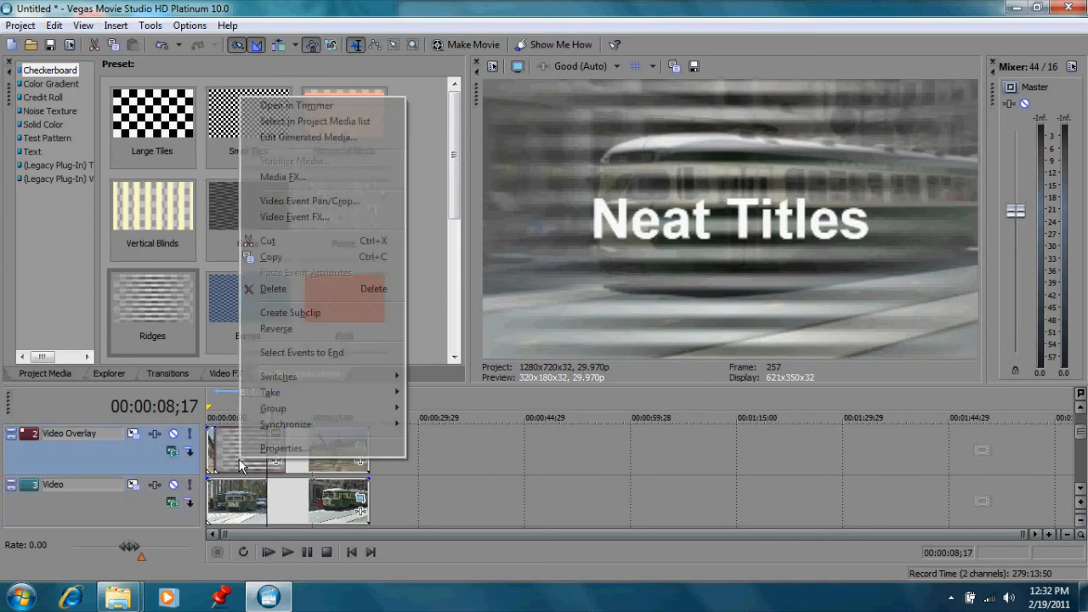
pyautogui.click(331, 289)
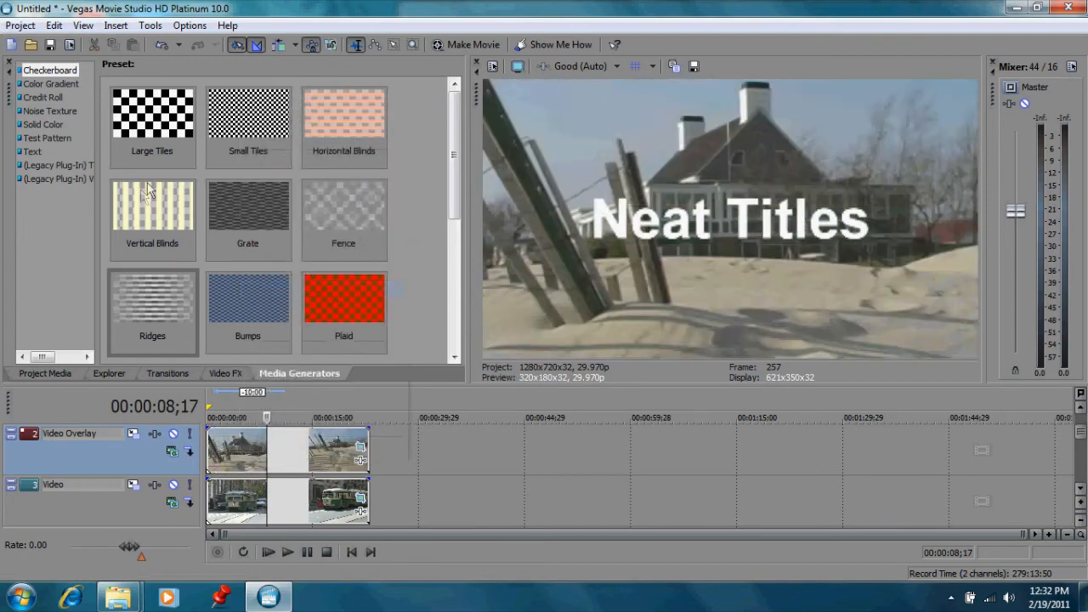
# Try the Vertical Blinds checkerboard at the start of the Video Overlay track and delete it again.
pyautogui.moveTo(218, 442); pyautogui.dragTo(267, 462)
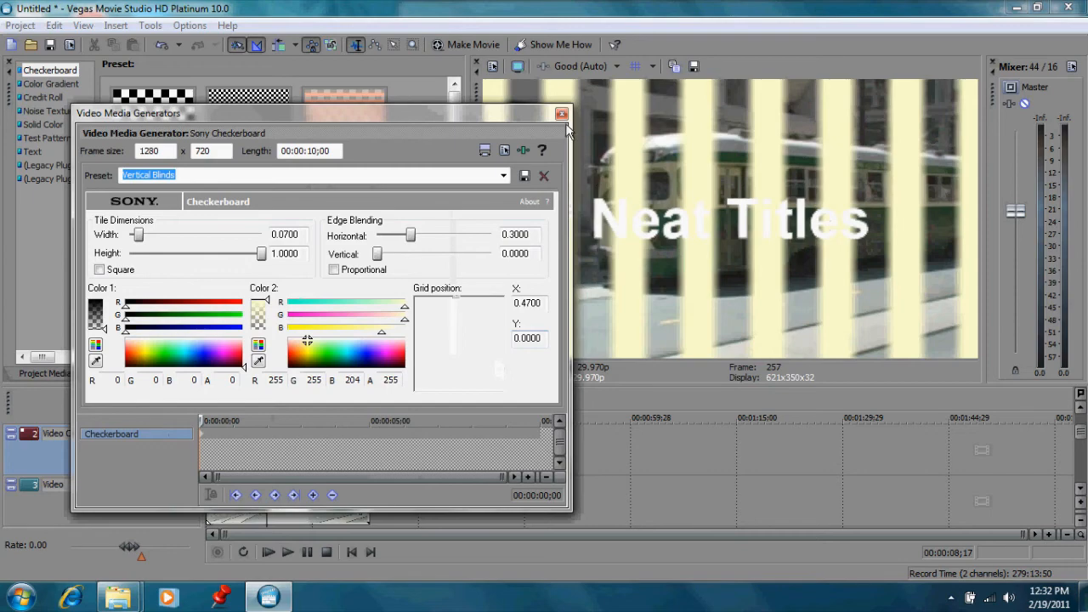
pyautogui.click(561, 114)
pyautogui.rightClick(244, 468)
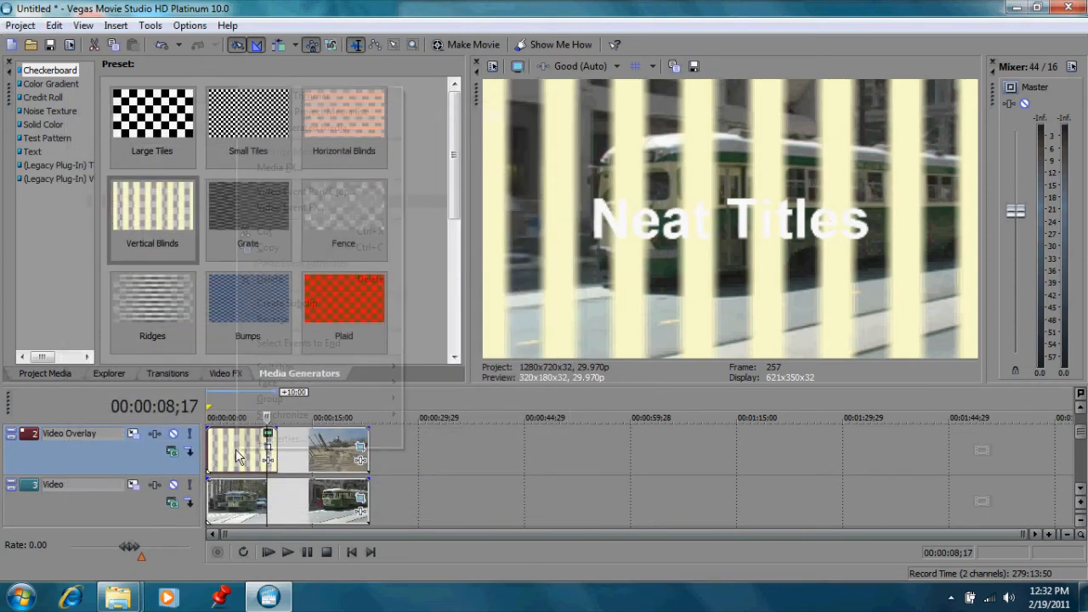
pyautogui.click(296, 286)
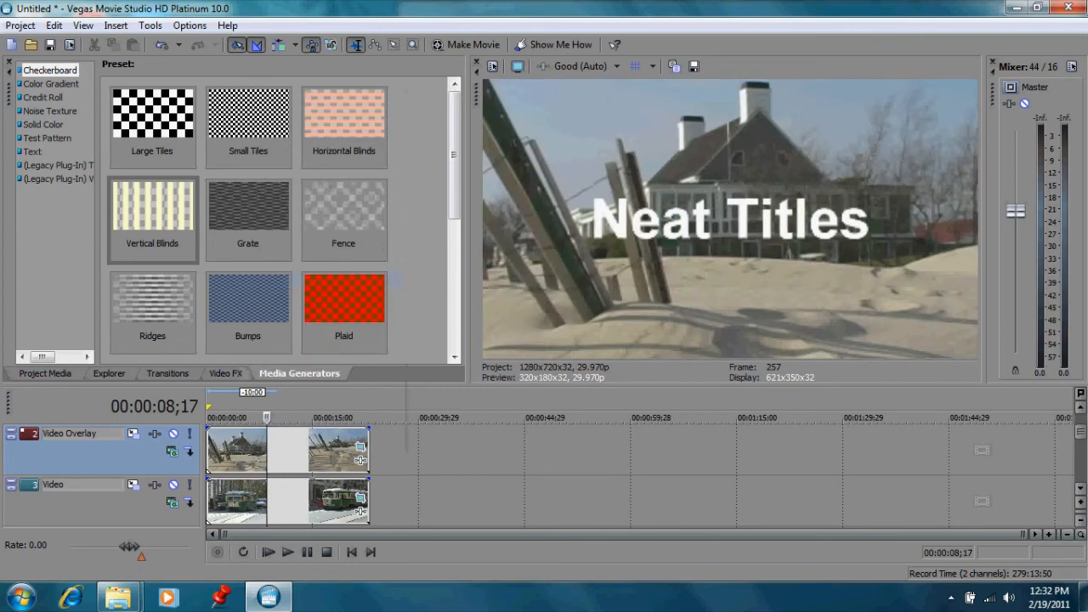
# Try the Small Tiles checkerboard on the Text track over the title and undo its placement.
pyautogui.scroll(1, 1039, 414)
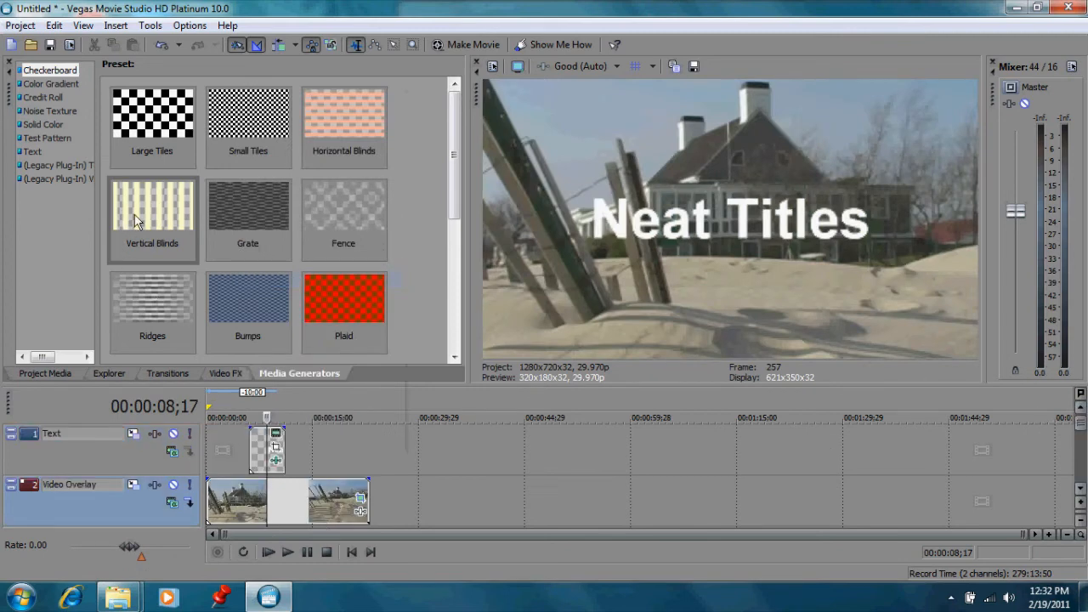
pyautogui.moveTo(228, 119); pyautogui.dragTo(272, 446)
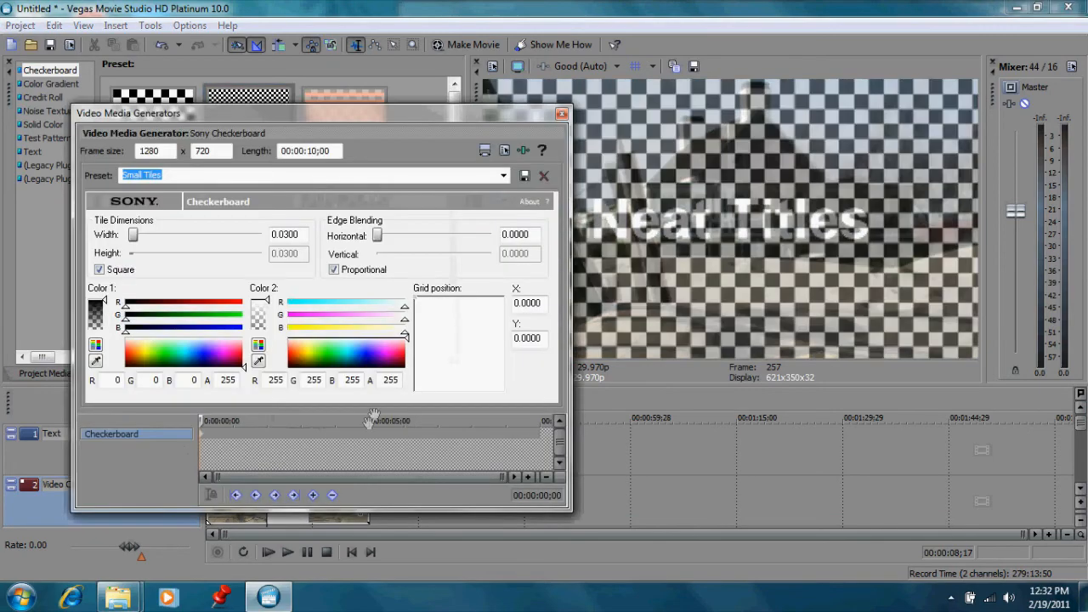
pyautogui.click(561, 113)
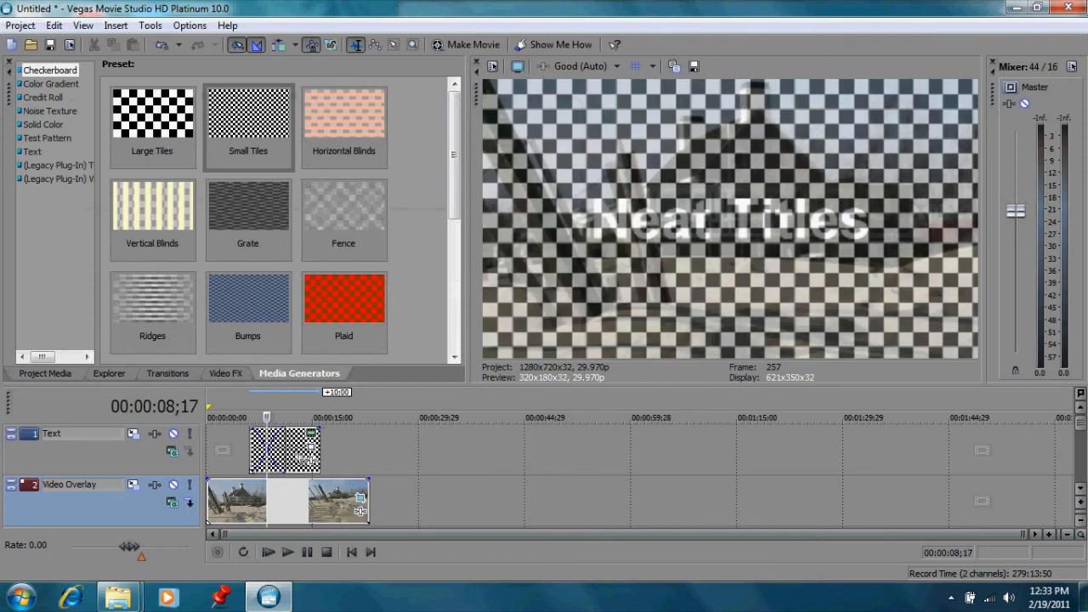
pyautogui.click(61, 31)
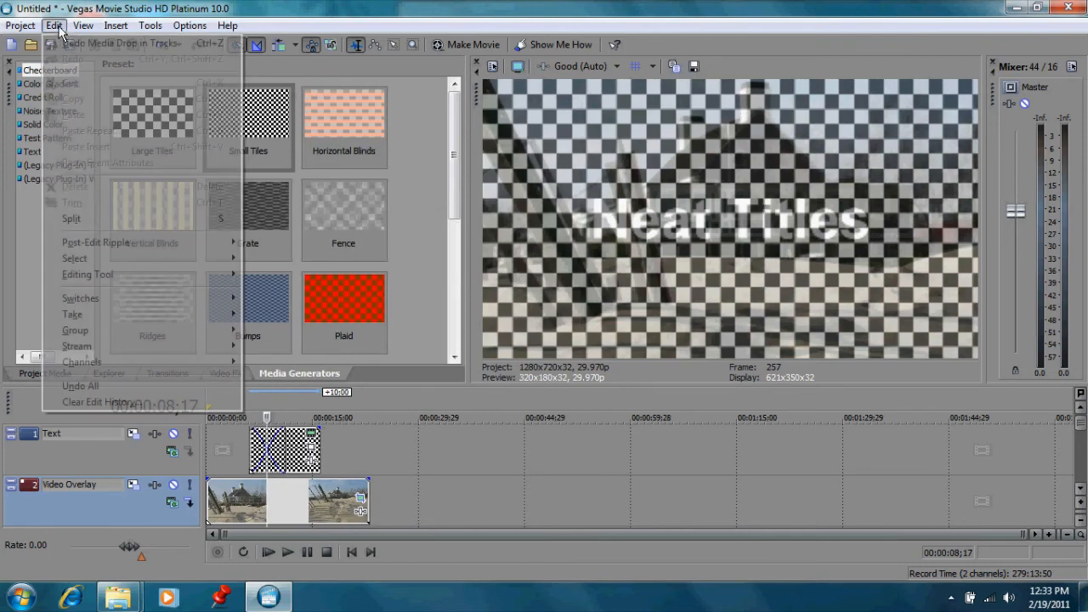
pyautogui.click(69, 41)
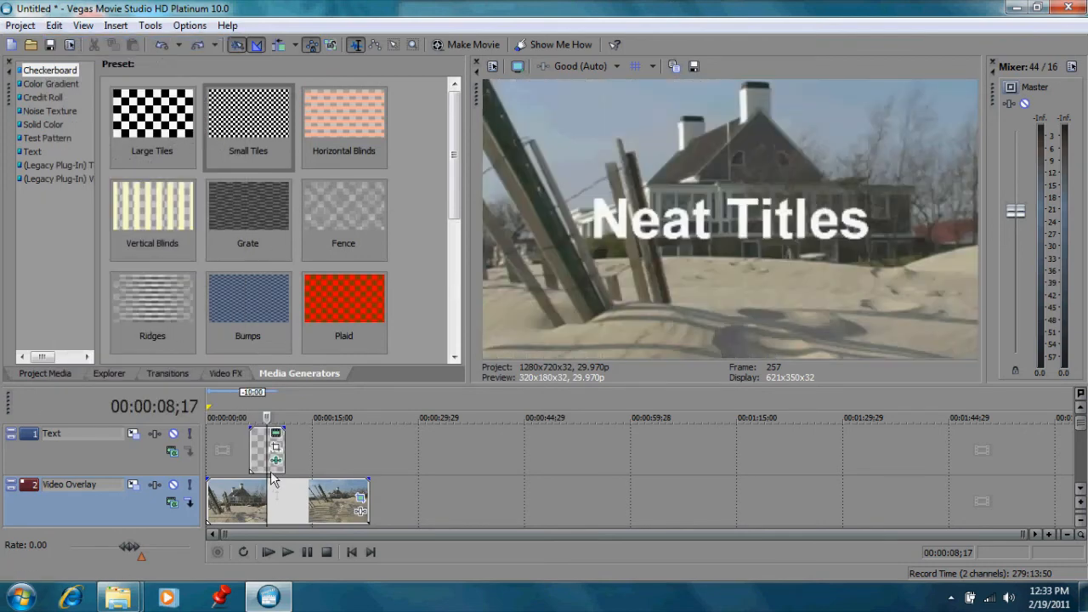
# Try the Small Tiles checkerboard on the Video Overlay track beneath the title and delete it again.
pyautogui.moveTo(246, 119); pyautogui.dragTo(212, 219)
pyautogui.moveTo(208, 288); pyautogui.dragTo(231, 503)
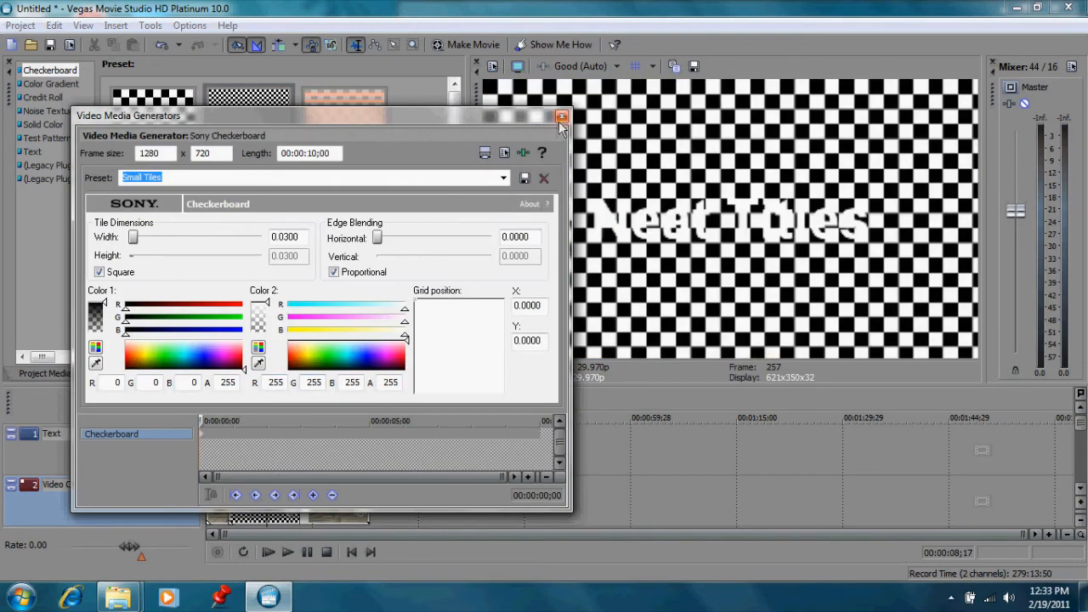
pyautogui.click(523, 153)
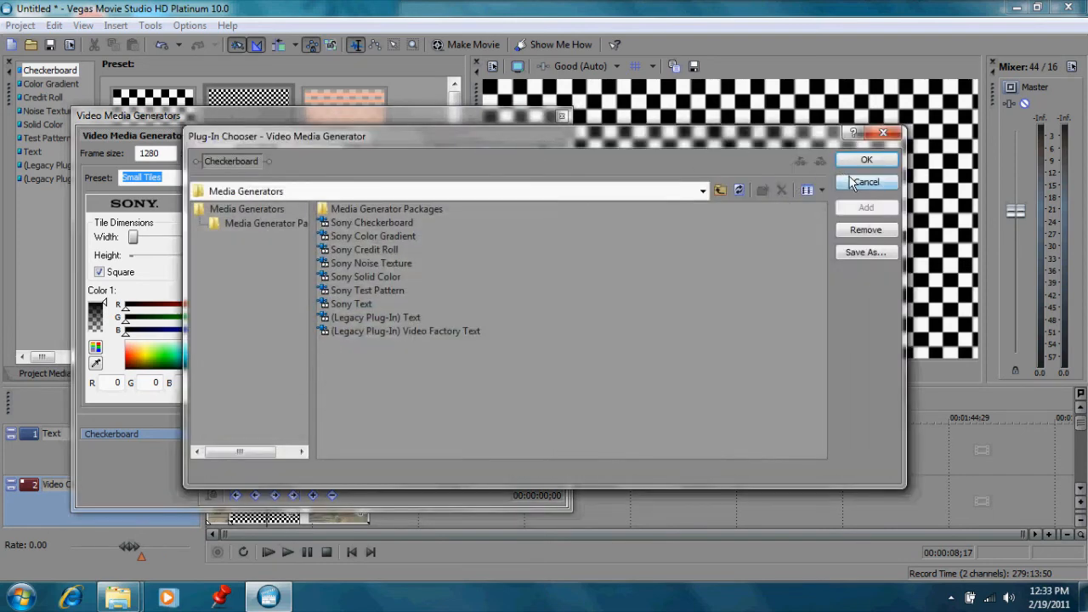
pyautogui.click(853, 182)
pyautogui.click(524, 153)
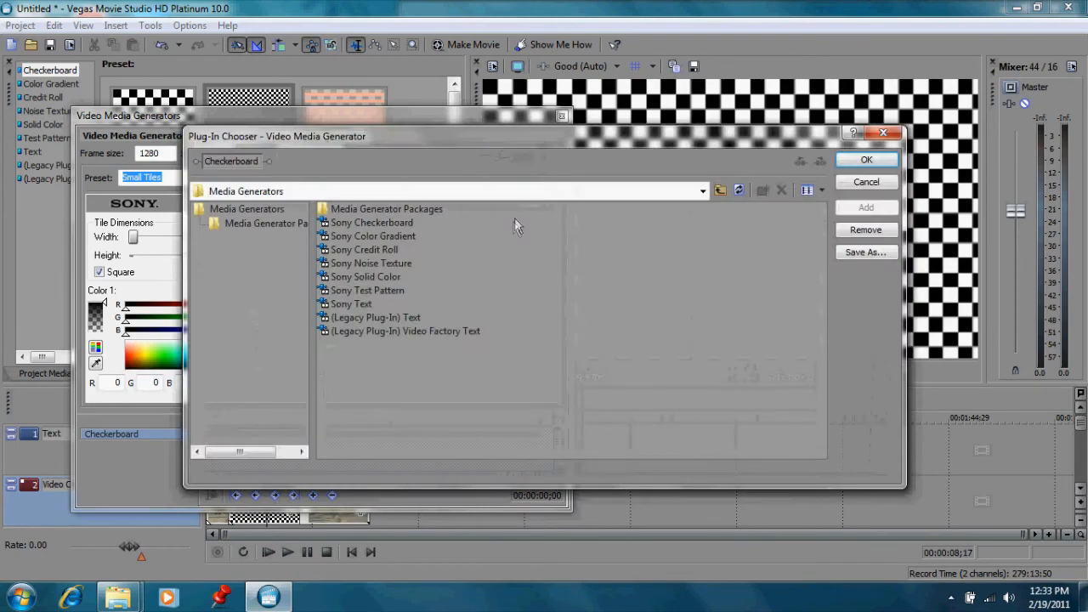
pyautogui.click(860, 183)
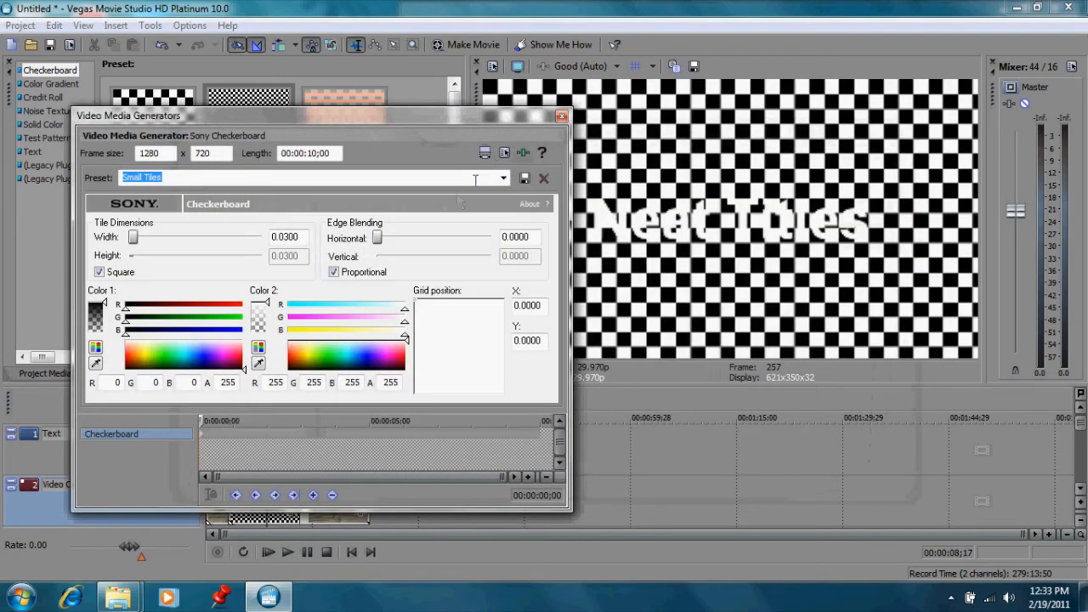
pyautogui.click(561, 116)
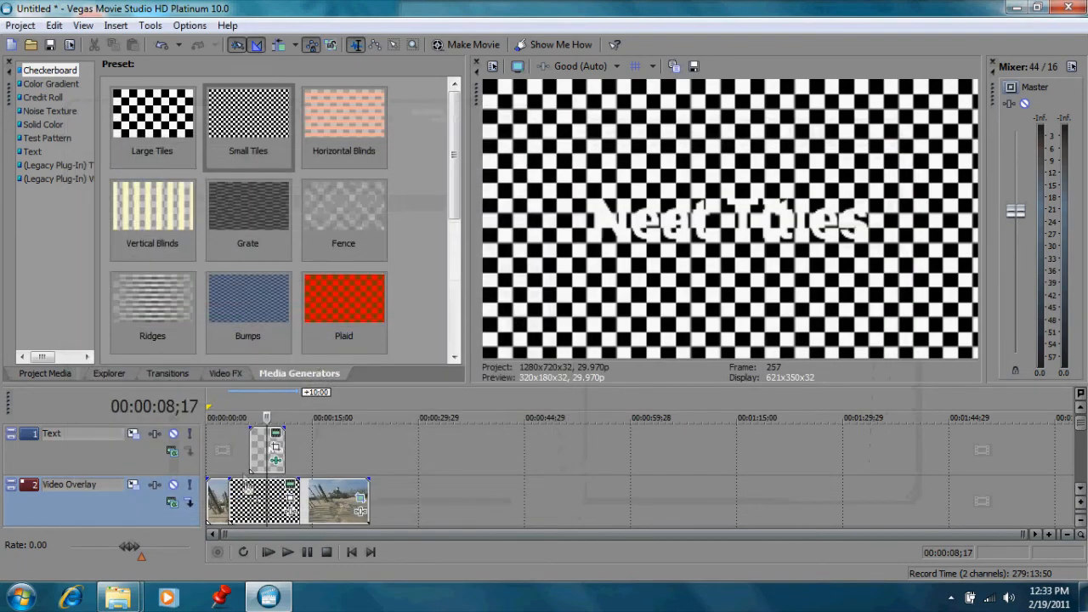
pyautogui.rightClick(245, 505)
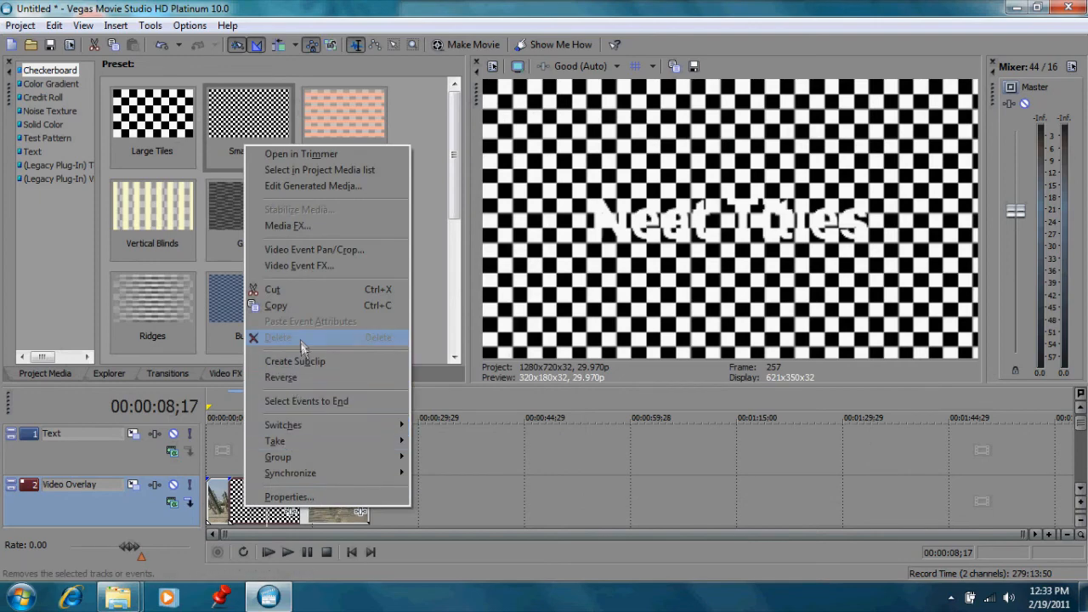
pyautogui.click(301, 337)
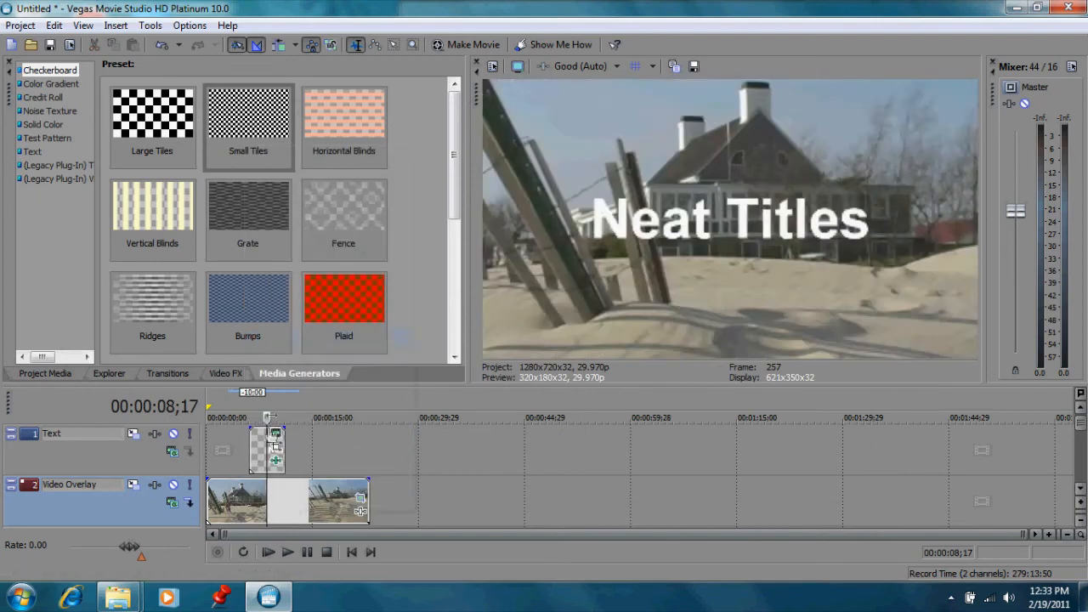
# Place the timeline cursor at 00:00:08;14 and add the Cloud Cover noise texture to the Video Overlay track beneath the title.
pyautogui.click(266, 417)
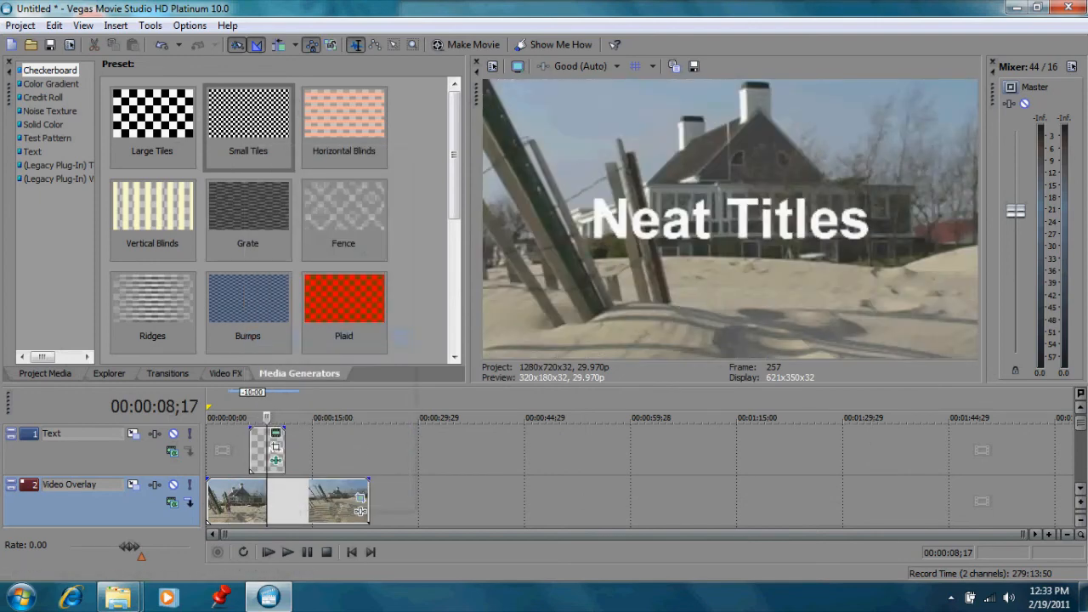
pyautogui.click(453, 288)
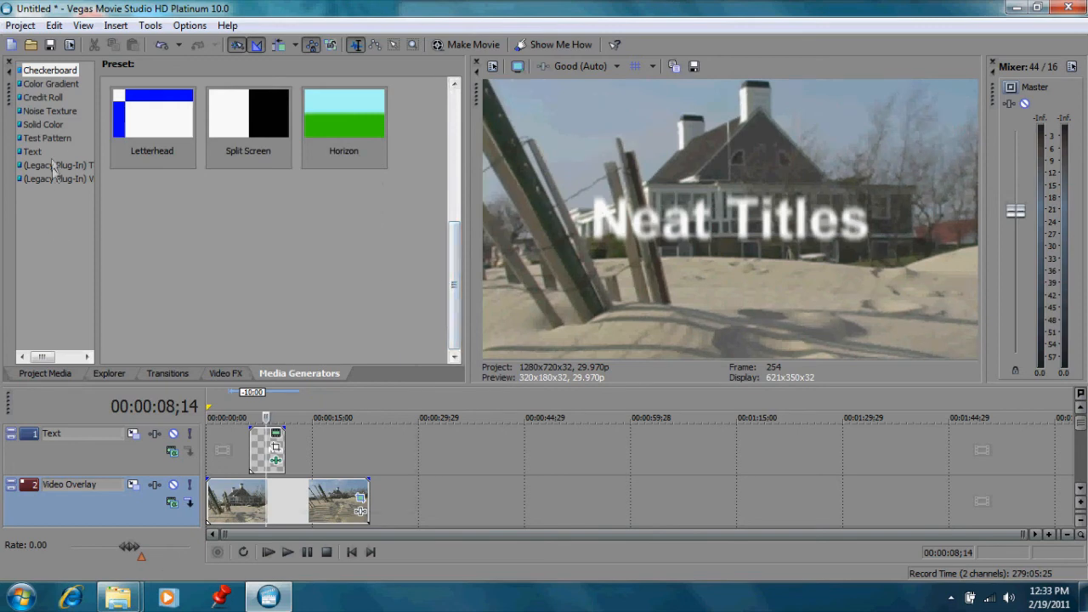
pyautogui.click(56, 110)
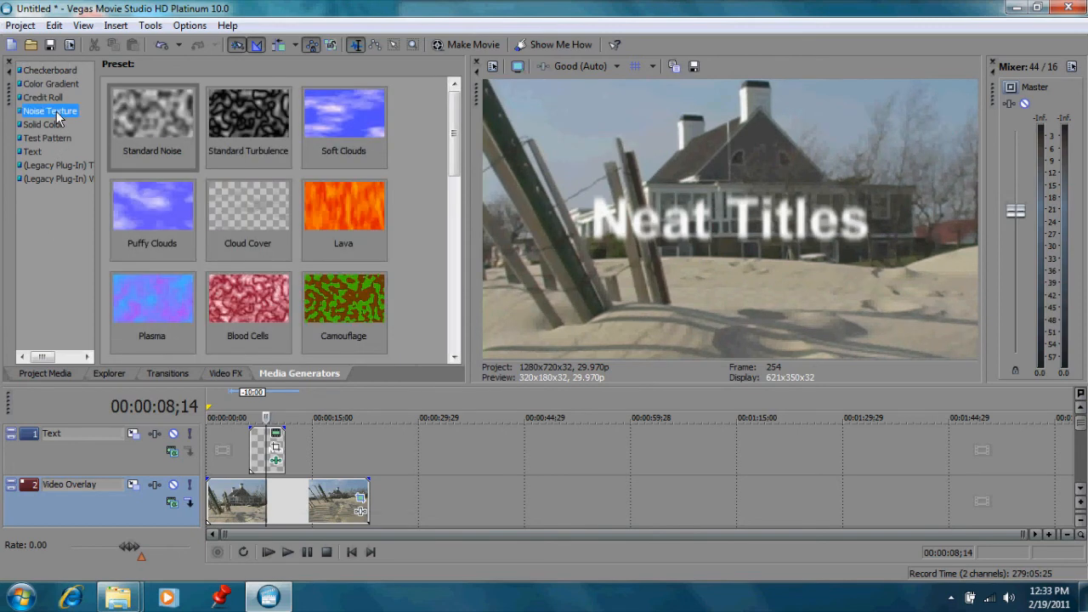
pyautogui.moveTo(244, 202); pyautogui.dragTo(252, 507)
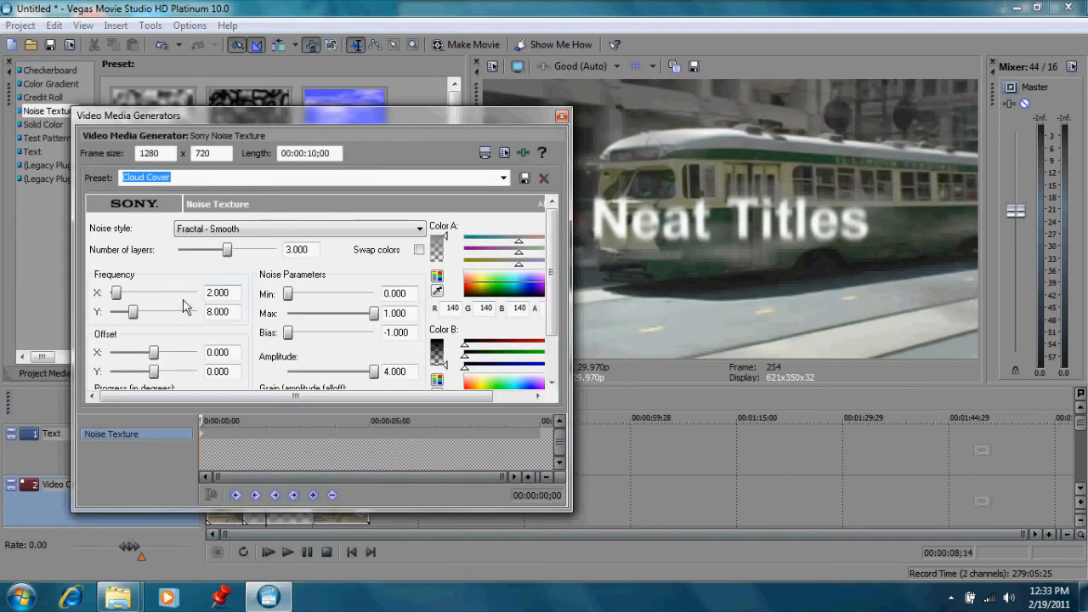
# Keyframe the Cloud Cover texture's X frequency to about 18.050 at 00:00:02;23 and close its settings.
pyautogui.click(235, 419)
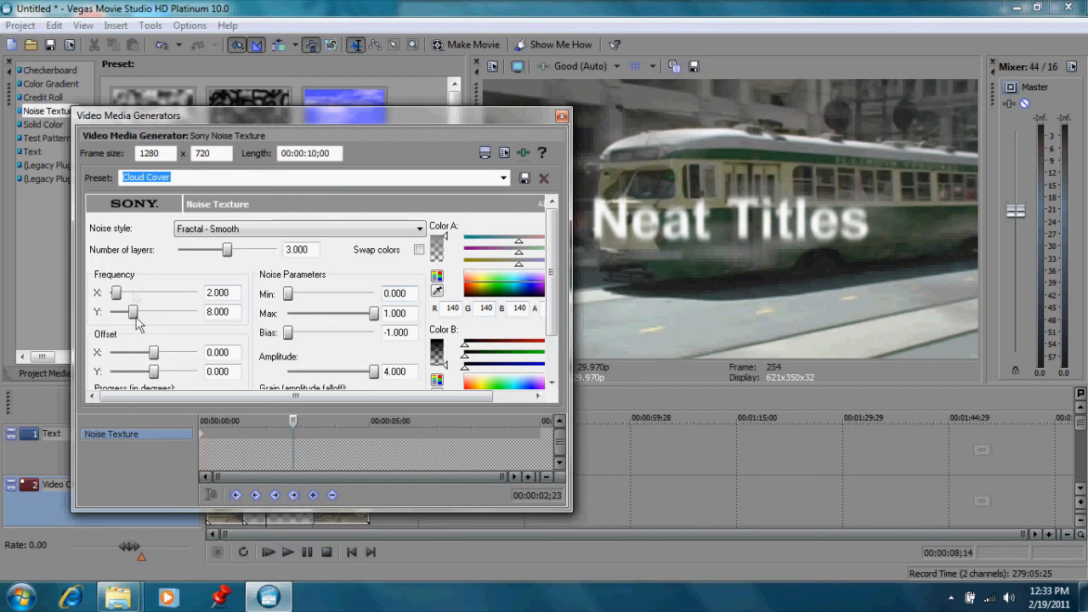
pyautogui.moveTo(117, 292); pyautogui.dragTo(163, 297)
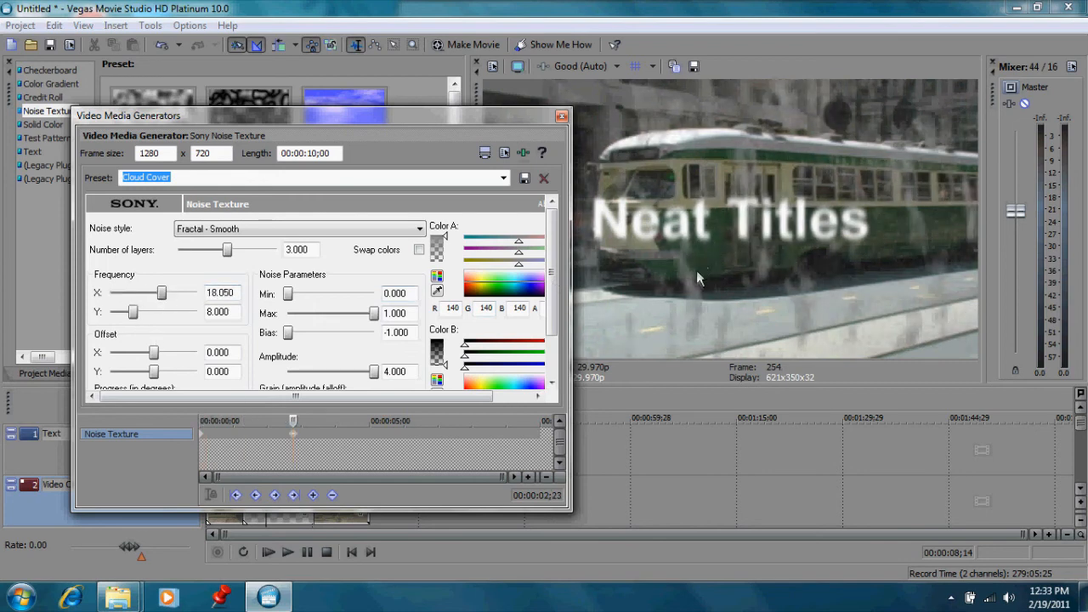
pyautogui.click(560, 119)
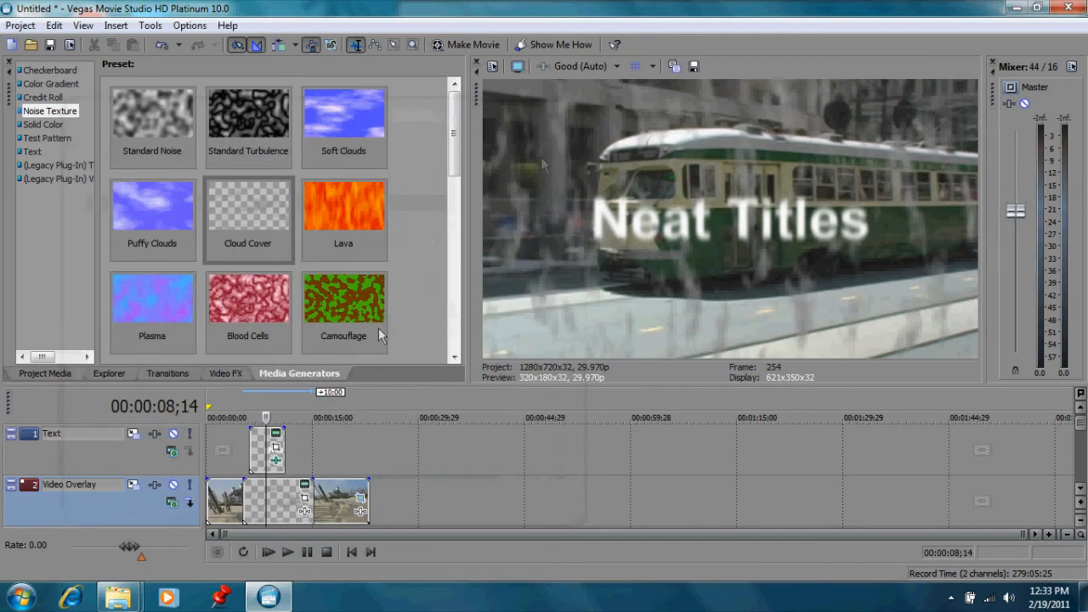
pyautogui.rightClick(259, 508)
pyautogui.moveTo(327, 432)
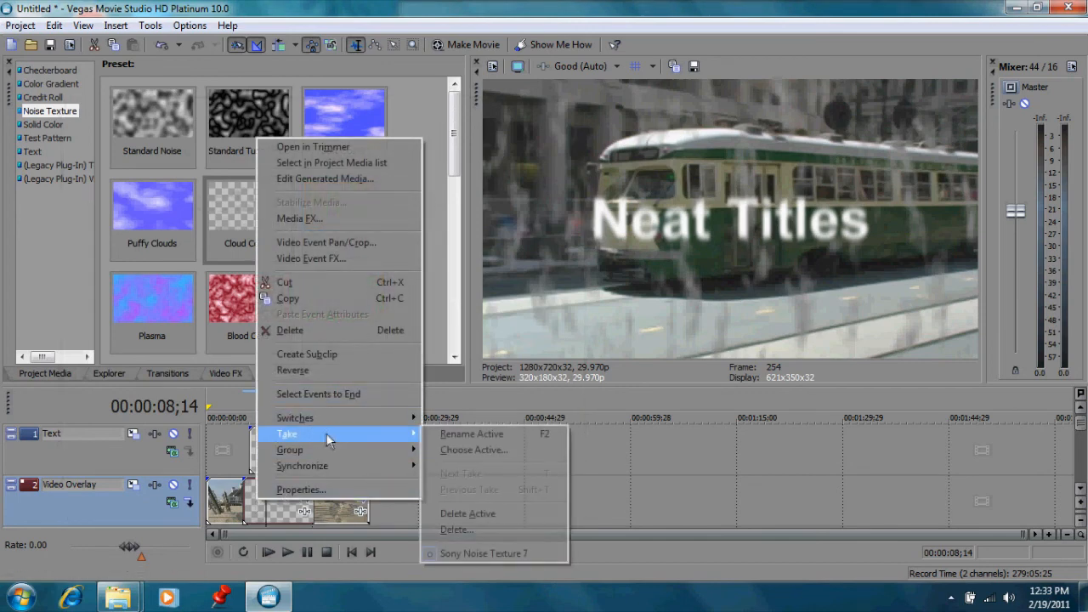
pyautogui.click(288, 514)
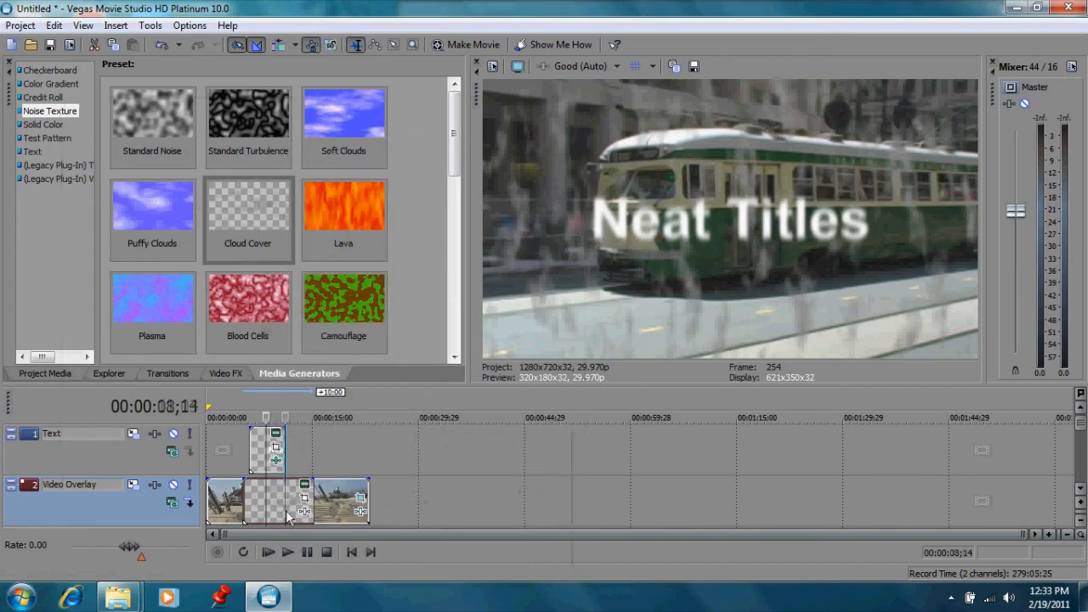
# Move the timeline cursor to 00:00:11;03 and delete the Cloud Cover texture from the Video Overlay track.
pyautogui.click(288, 514)
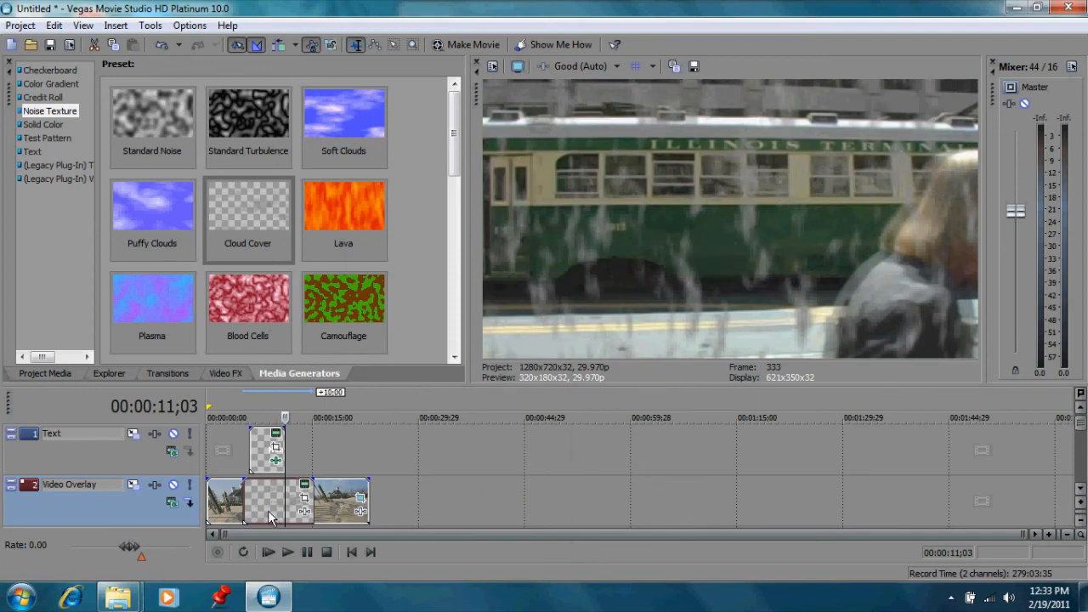
pyautogui.rightClick(271, 517)
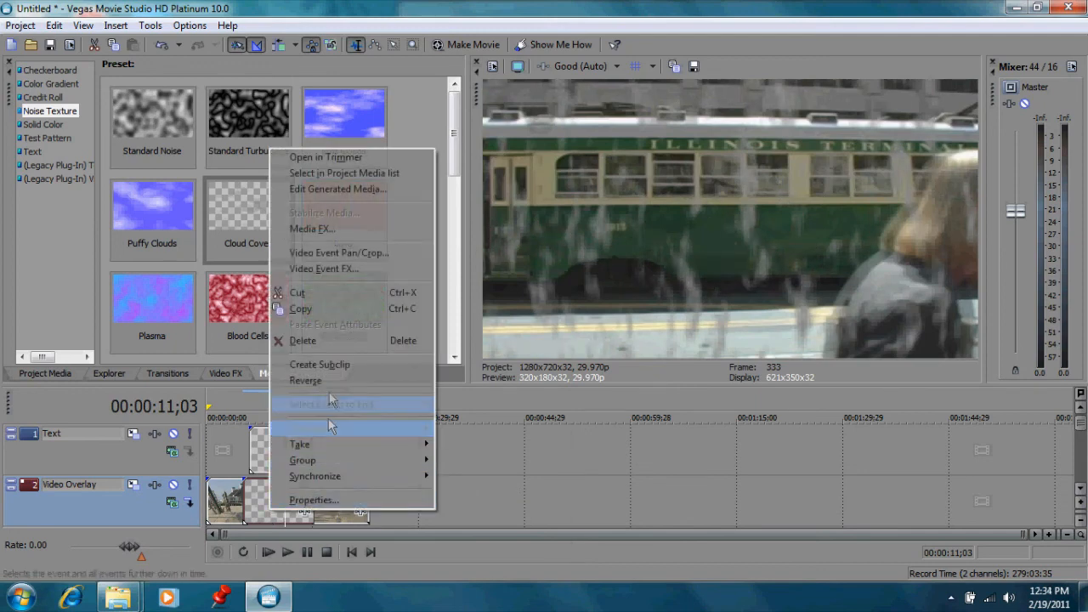
pyautogui.click(331, 343)
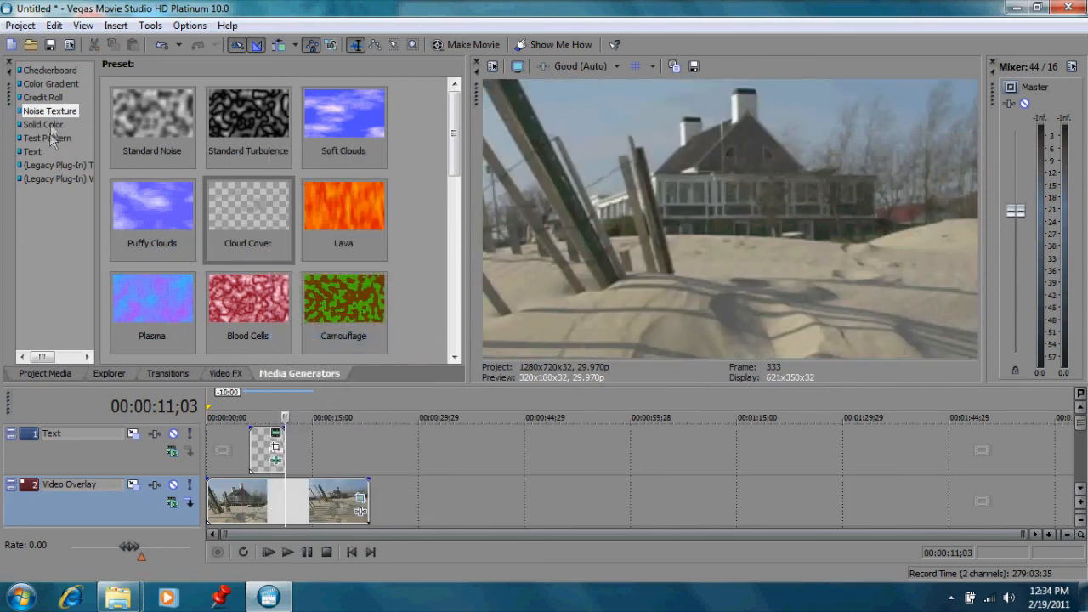
# Add the Elliptical White to Black color gradient with default settings and place it on the Video track beneath the beach clip.
pyautogui.click(58, 85)
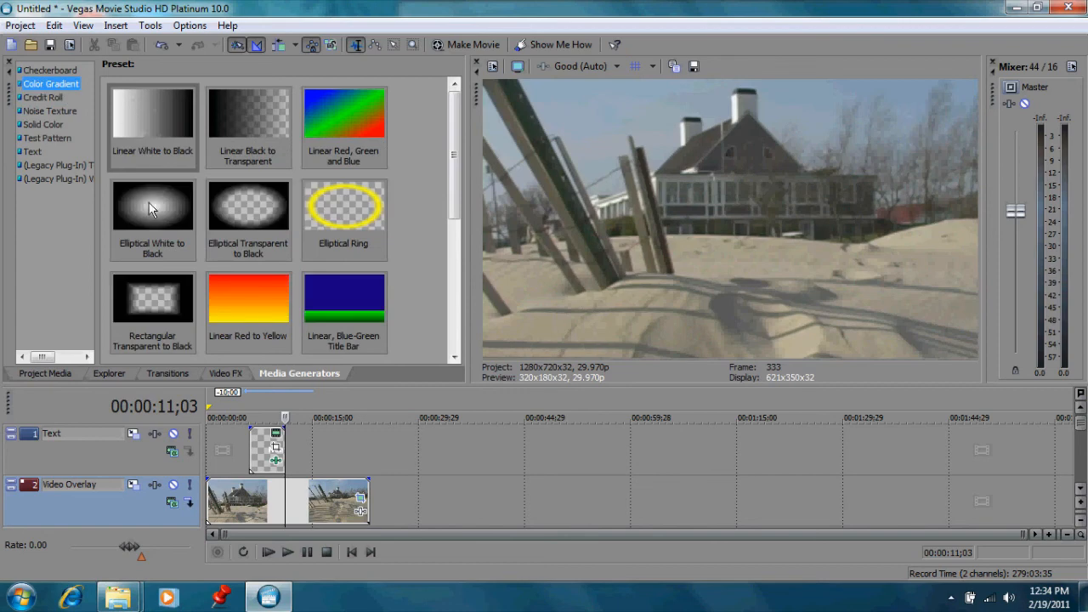
pyautogui.moveTo(149, 210); pyautogui.dragTo(263, 514)
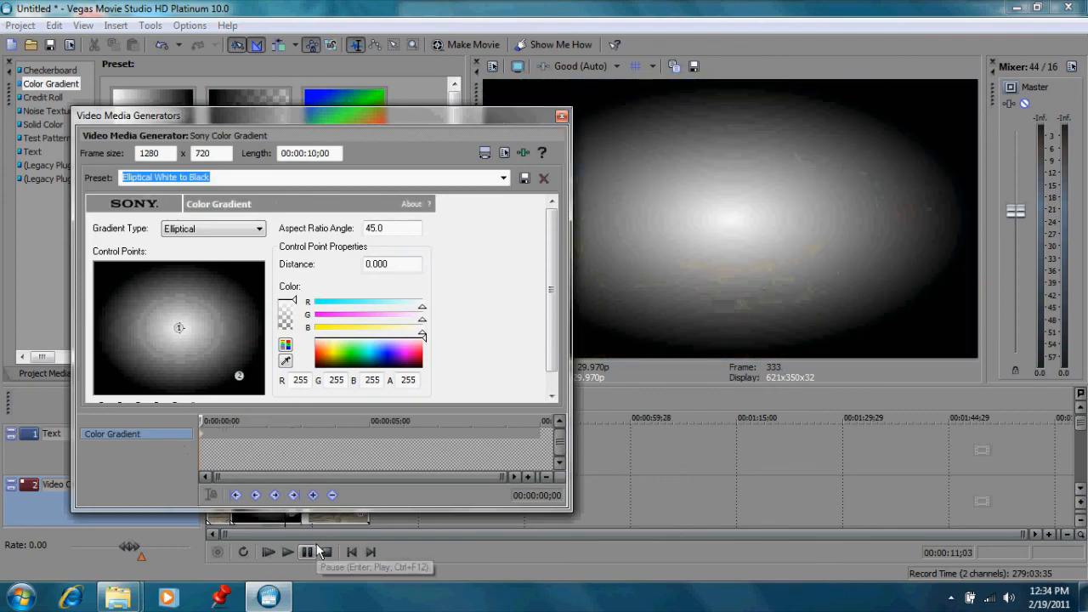
pyautogui.click(561, 116)
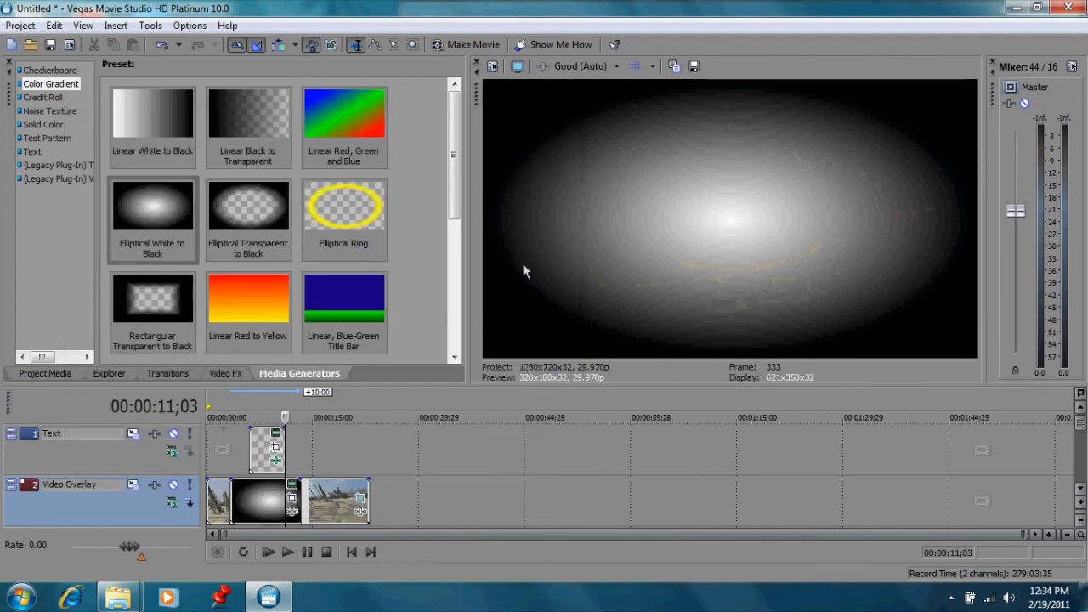
pyautogui.click(1079, 489)
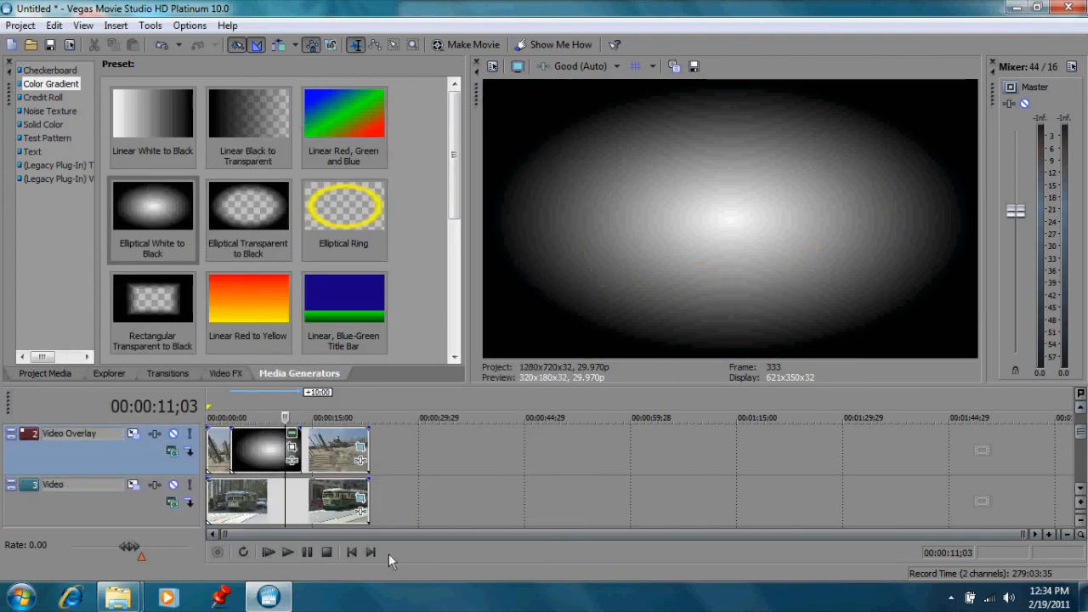
pyautogui.moveTo(259, 496); pyautogui.dragTo(255, 450)
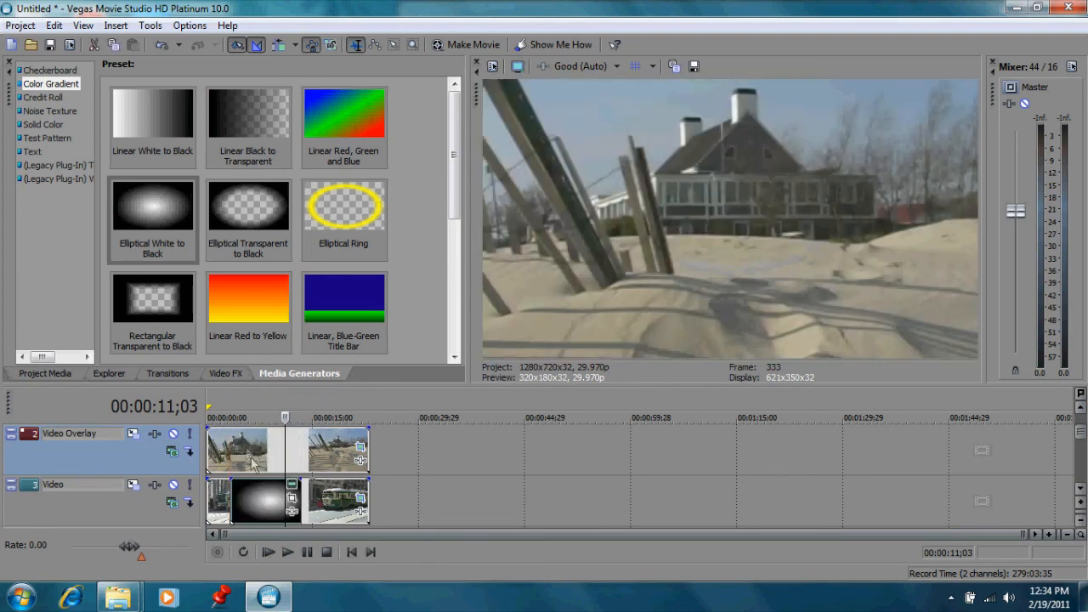
# Lower the beach clip's opacity with the cursor at 00:00:07;00, and shift the streetcar clip about 24;17 later, clear of the gradient.
pyautogui.click(255, 450)
pyautogui.moveTo(274, 433); pyautogui.dragTo(280, 463)
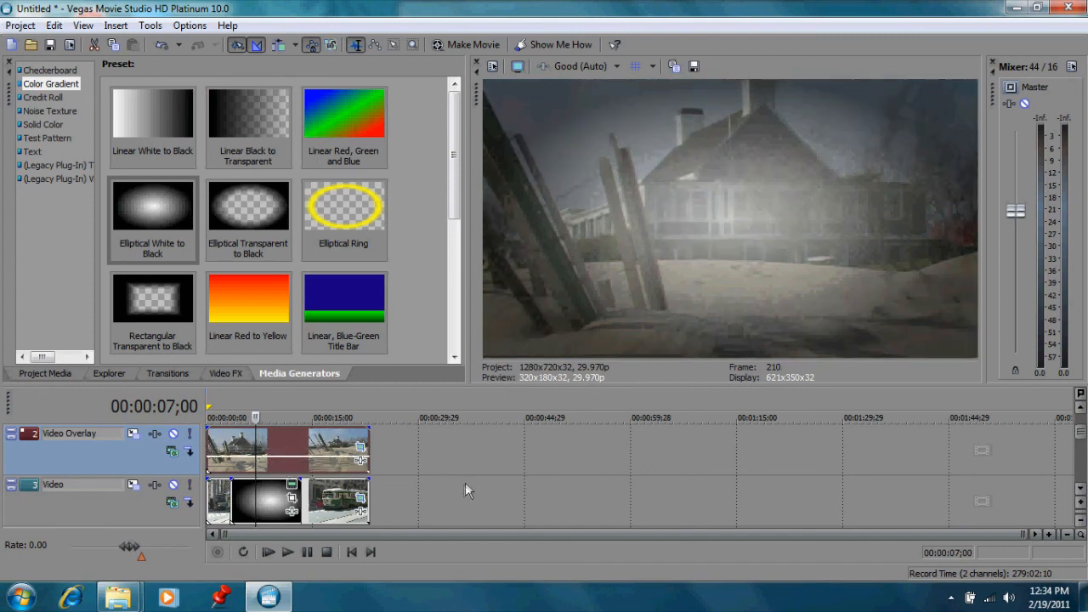
pyautogui.moveTo(321, 507); pyautogui.dragTo(344, 521)
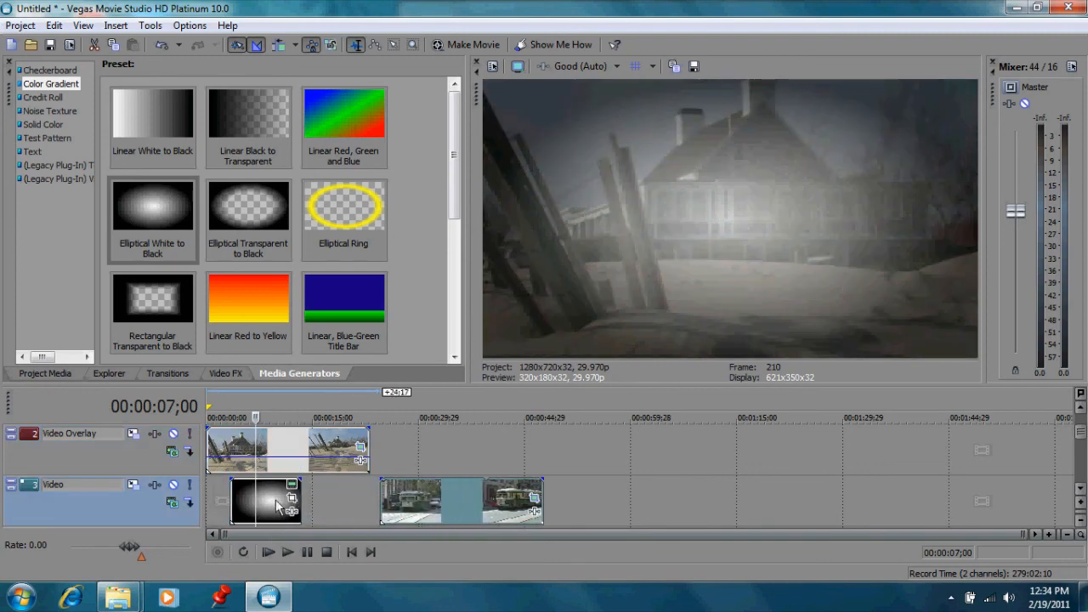